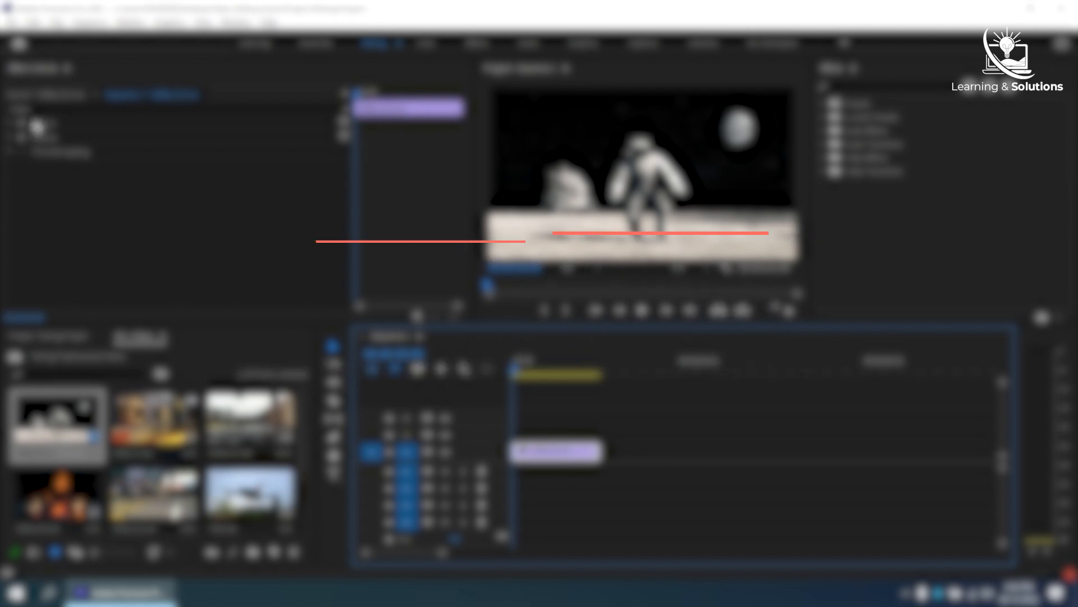
Look through the Motion, Opacity and Time Remapping properties of 1080p (2).mov
left_click(9, 237)
left_click(10, 292)
scroll(51, 256, "down", 2)
left_click(10, 258)
left_click(10, 216)
left_click(11, 122)
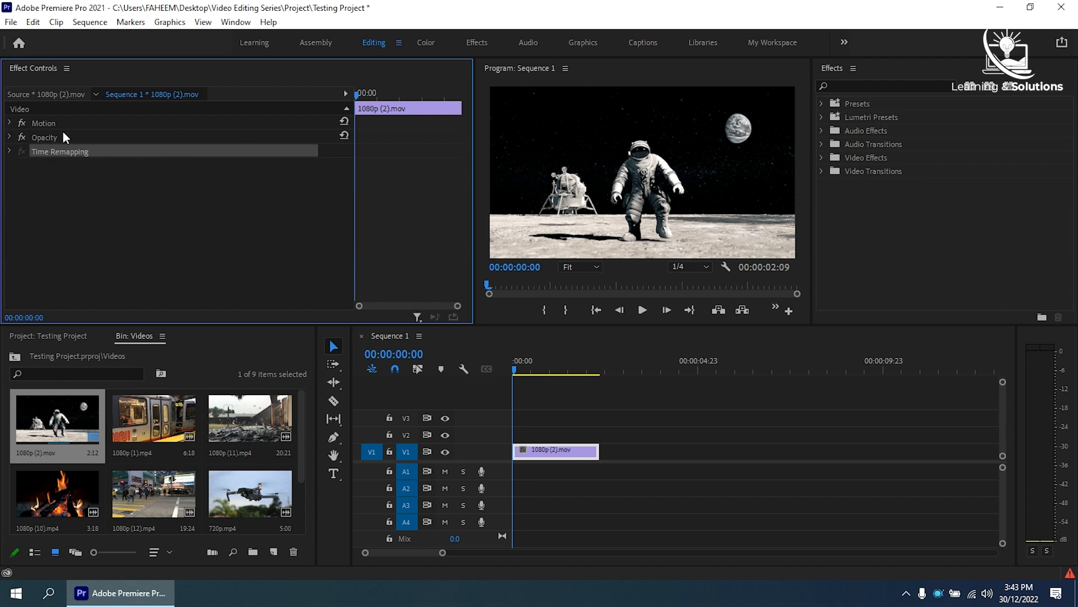
Move the playhead to 00:00:01:01 and set the astronaut clip's position to 926, 546 and its uniform scale to 57
left_click(530, 382)
key("space")
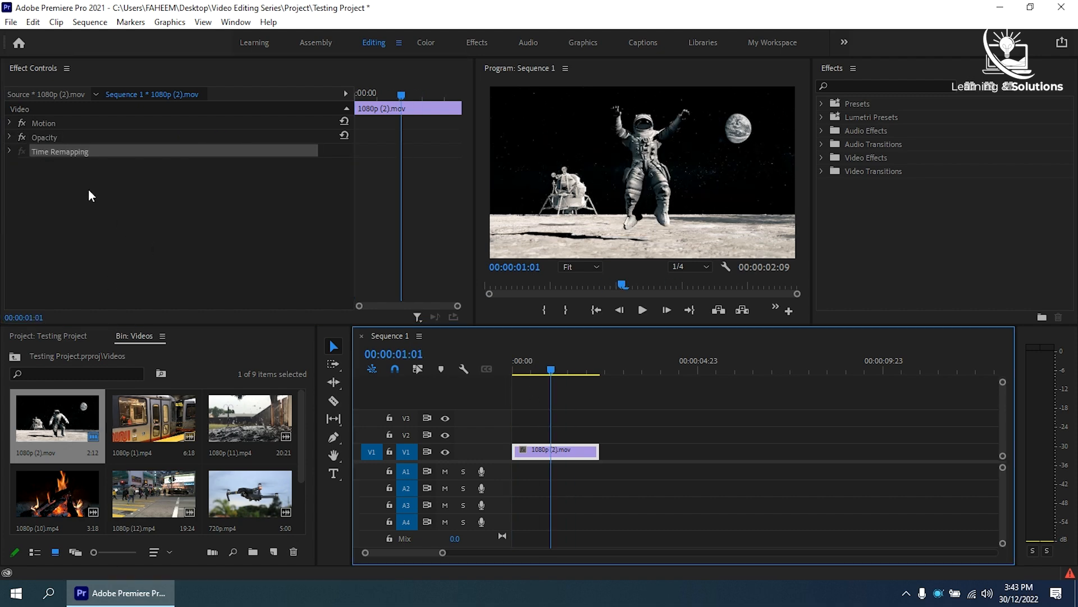
left_click(10, 122)
left_click_drag(181, 151, 11, 137)
left_click(208, 138)
left_click_drag(217, 137, 334, 137)
left_click(181, 180)
mouse_move(187, 166)
left_mouse_down()
mouse_move(243, 165)
mouse_move(189, 165)
left_mouse_up()
left_click(189, 174)
left_click(180, 181)
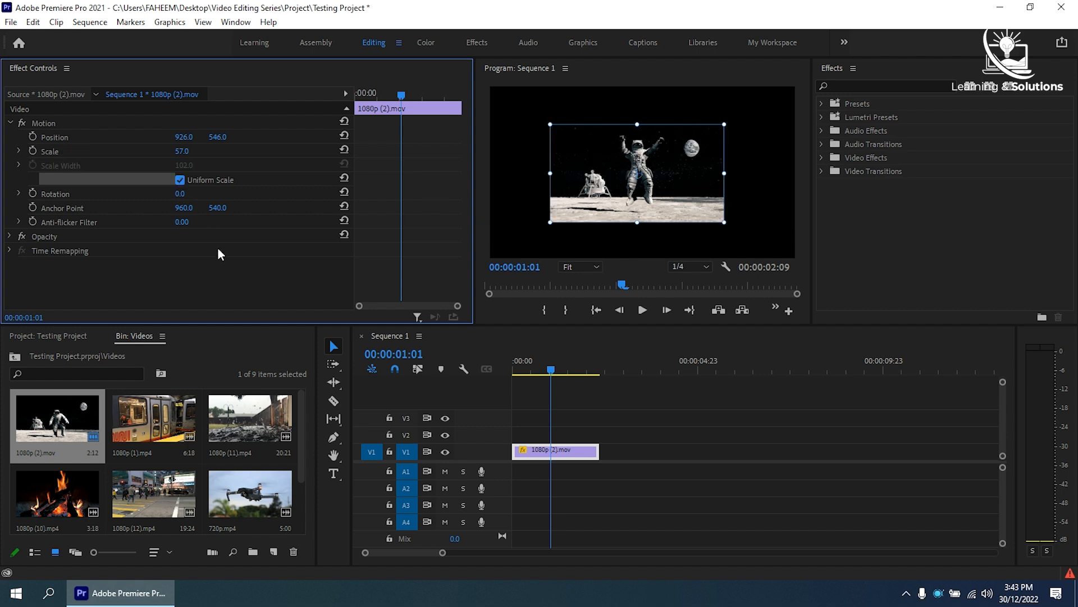
Set the clip's rotation to 4x116° and its horizontal anchor point to 2365
left_click(218, 248)
left_click_drag(180, 194, 839, 194)
left_click(188, 194)
left_click(249, 251)
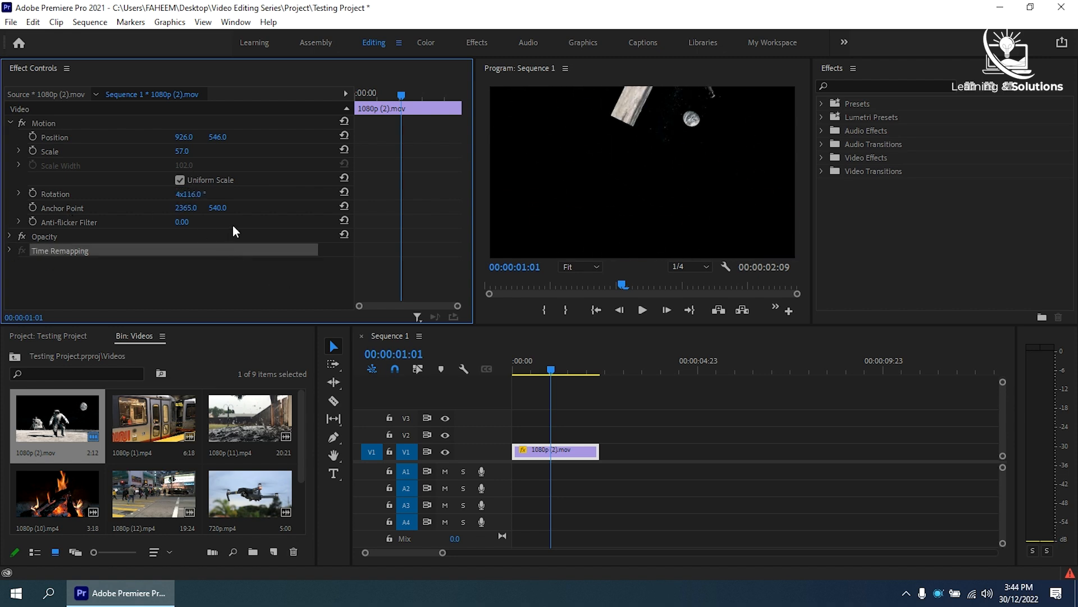
Reset all Motion properties of the clip and expand its Opacity properties
left_click(343, 119)
left_click(8, 237)
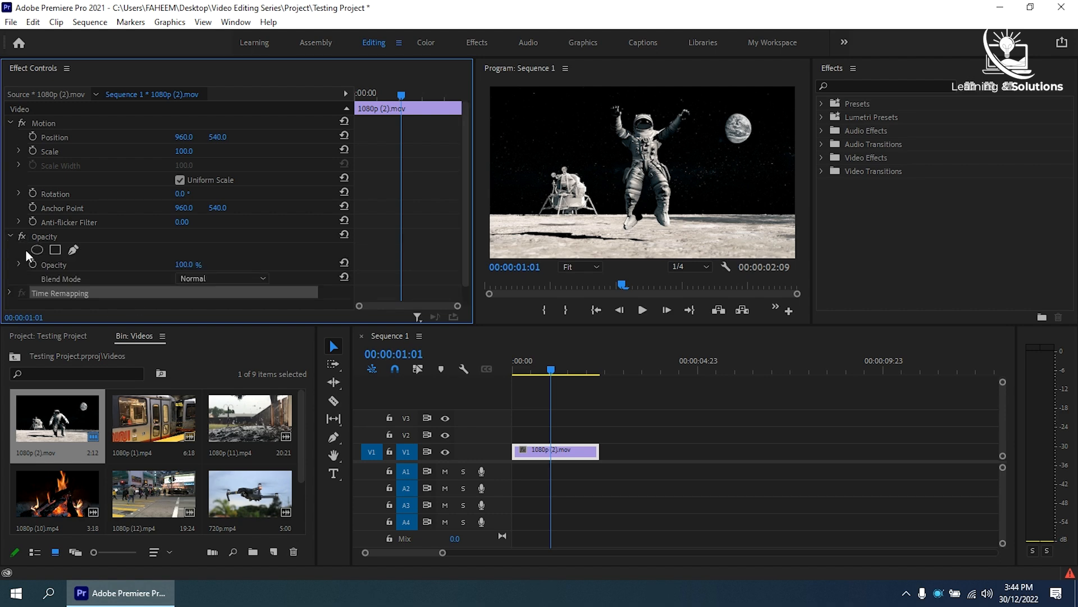
mouse_move(336, 289)
left_mouse_down()
mouse_move(90, 314)
mouse_move(145, 297)
mouse_move(402, 301)
mouse_move(79, 305)
mouse_move(329, 308)
left_mouse_up()
scroll(189, 269, "down", 1)
left_click(200, 262)
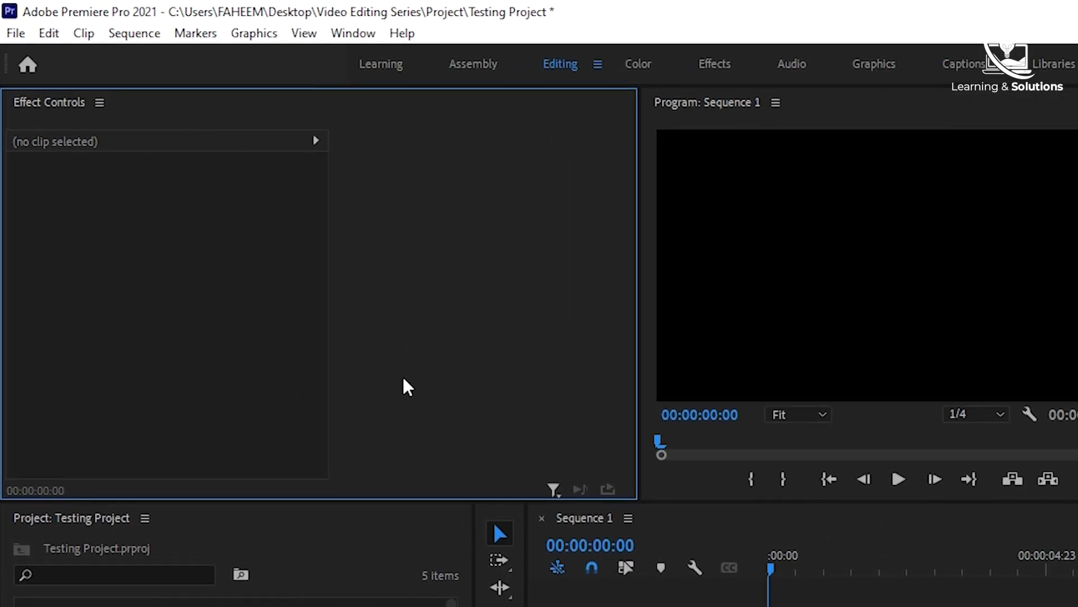
Close the Effect Controls panel and bring it back into the workspace
left_click(100, 102)
left_click(151, 107)
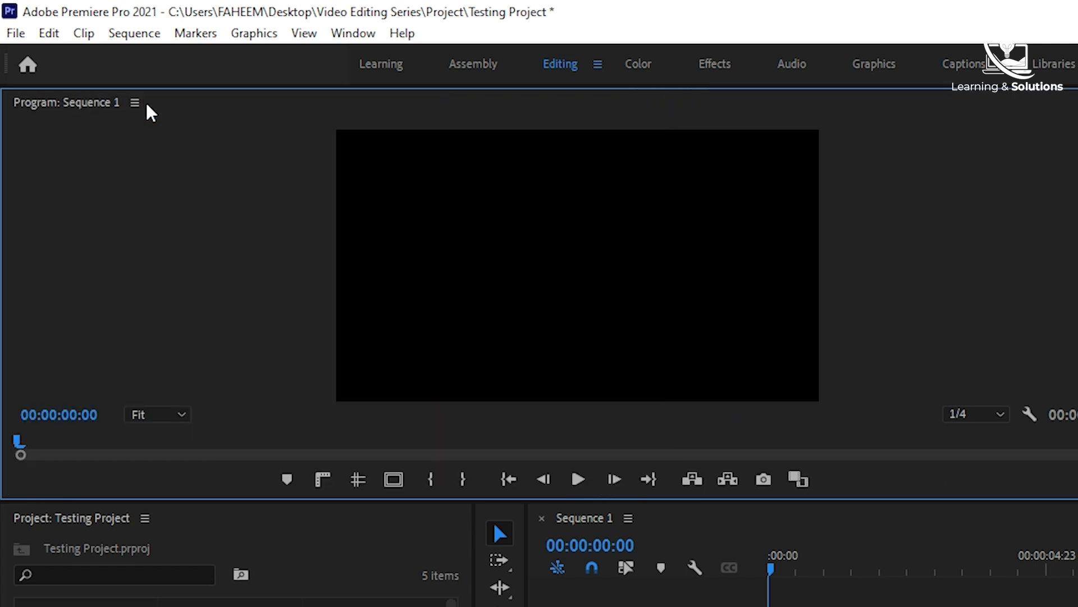
left_click(351, 33)
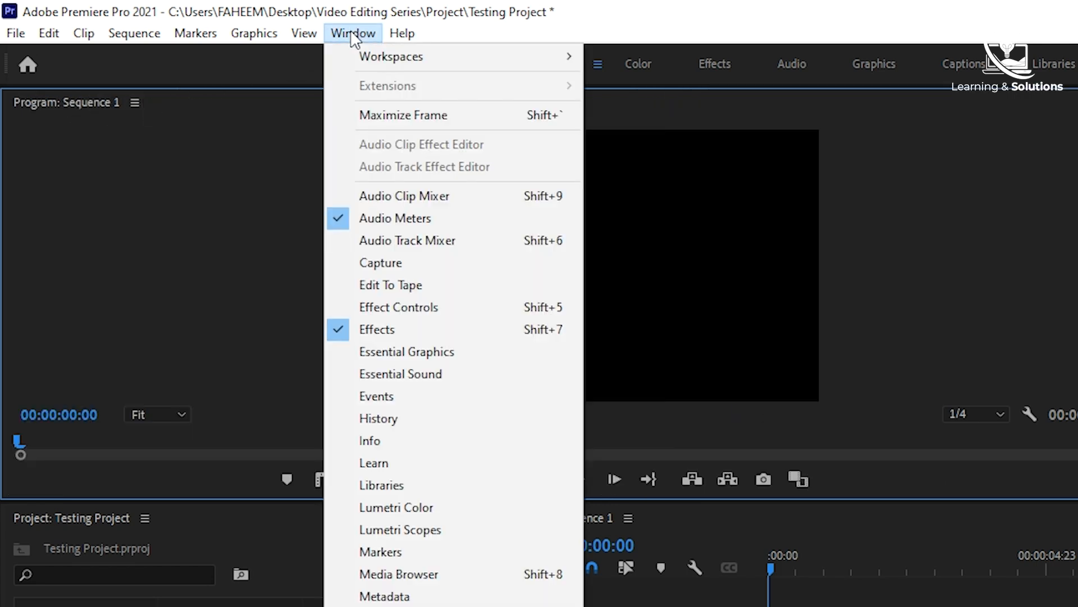
left_click(420, 309)
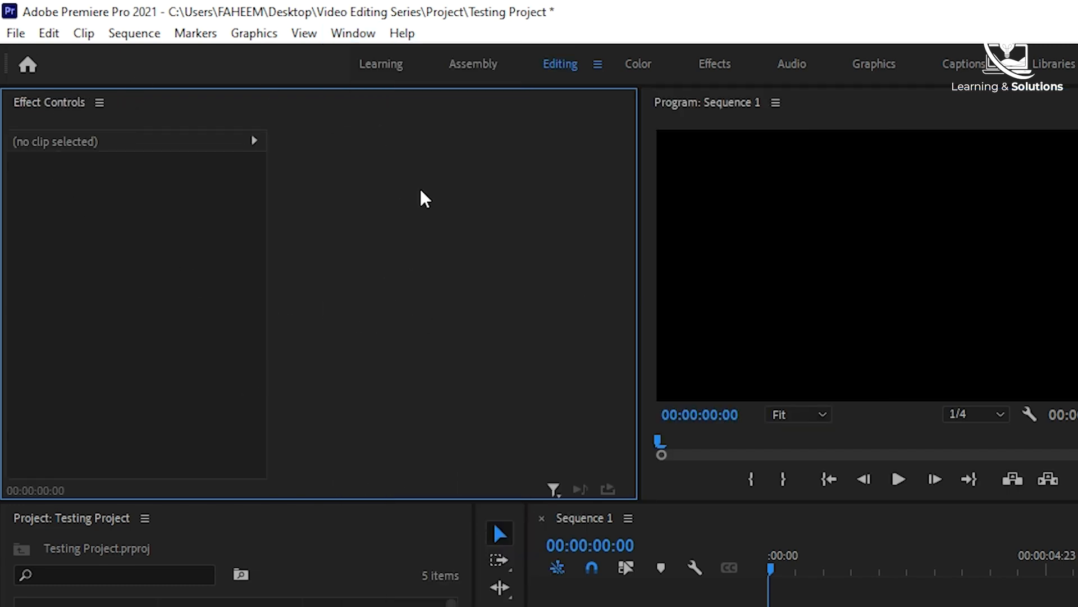
Open the Videos bin and select the 4k.mp4 clip
double_click(72, 428)
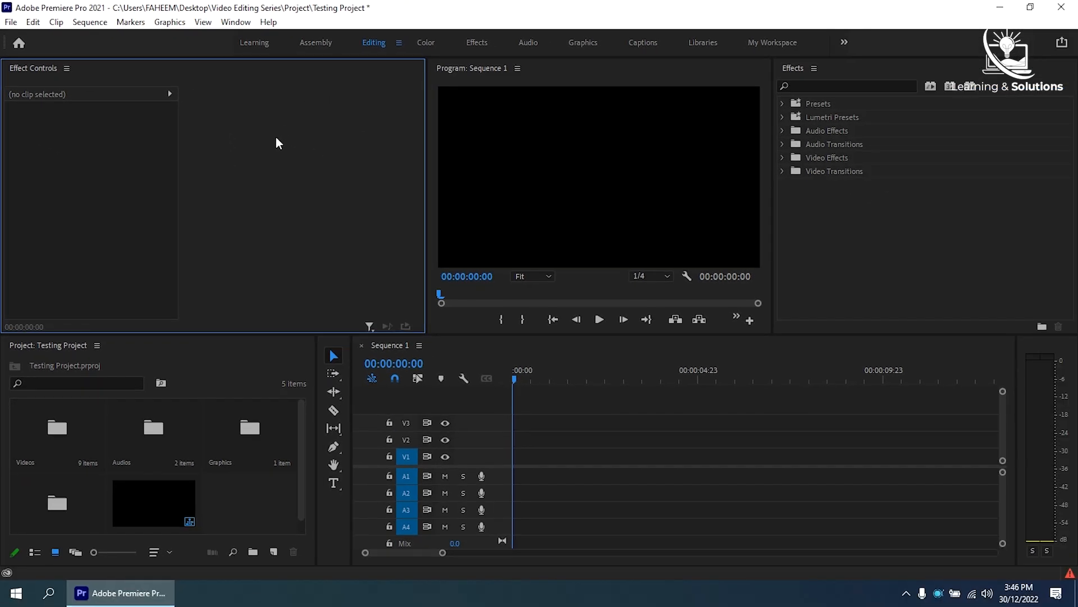
left_click(71, 428)
left_click(171, 505)
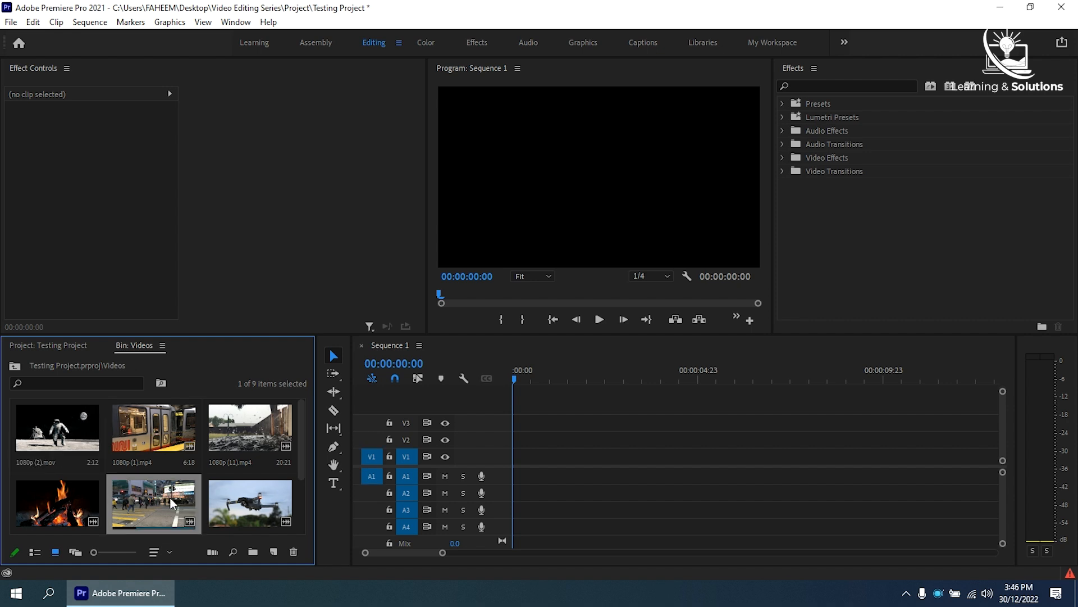
left_click(252, 490)
scroll(252, 477, "down", 3)
left_click(82, 509)
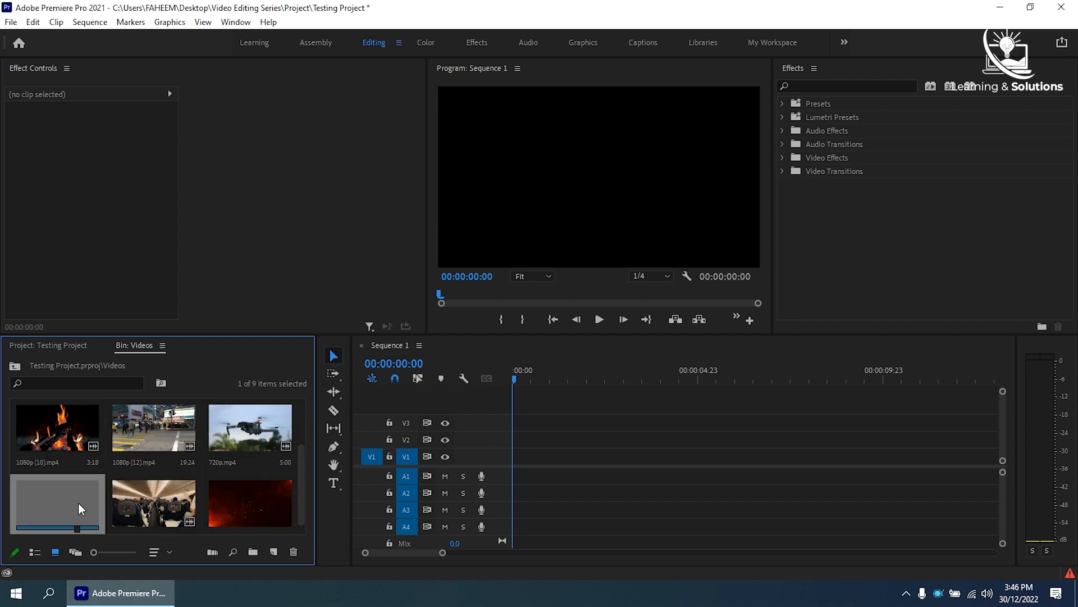
scroll(118, 500, "down", 1)
left_click(155, 494)
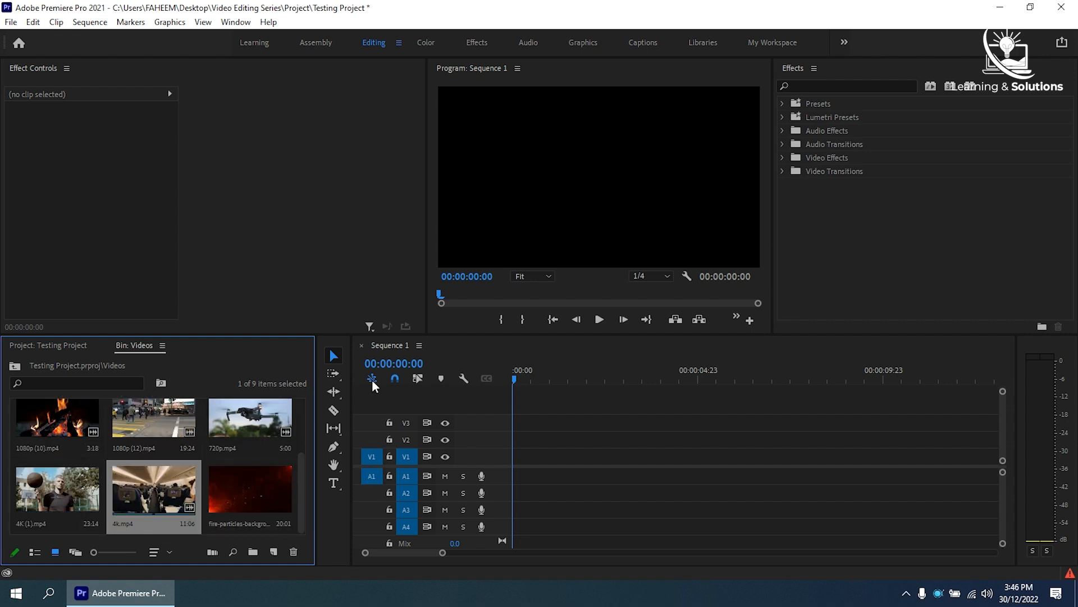
Place 4k.mp4 at the start of Sequence 1 on tracks V1 and A1
left_click(414, 373)
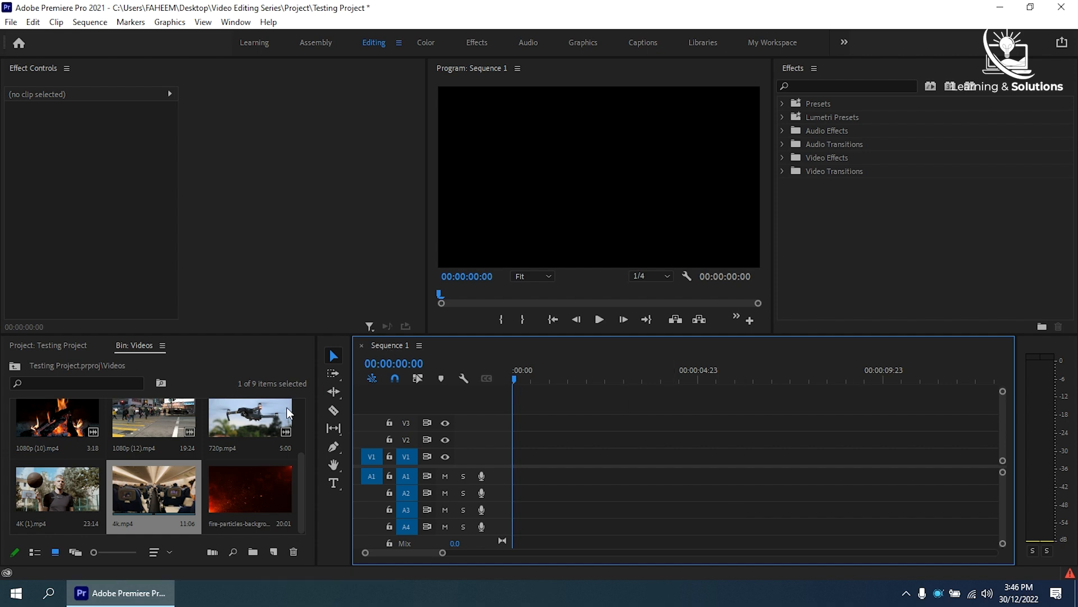
left_click_drag(154, 489, 493, 464)
left_click(649, 324)
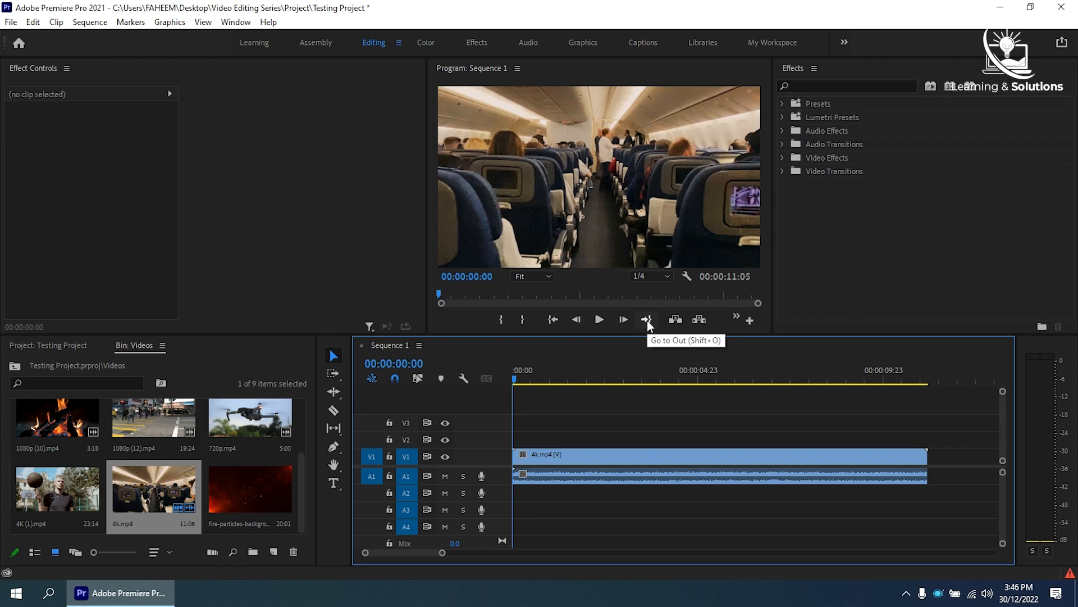
Open 4k.mp4 in the Source monitor and compare its framing with the Program monitor
left_click(183, 491)
double_click(182, 490)
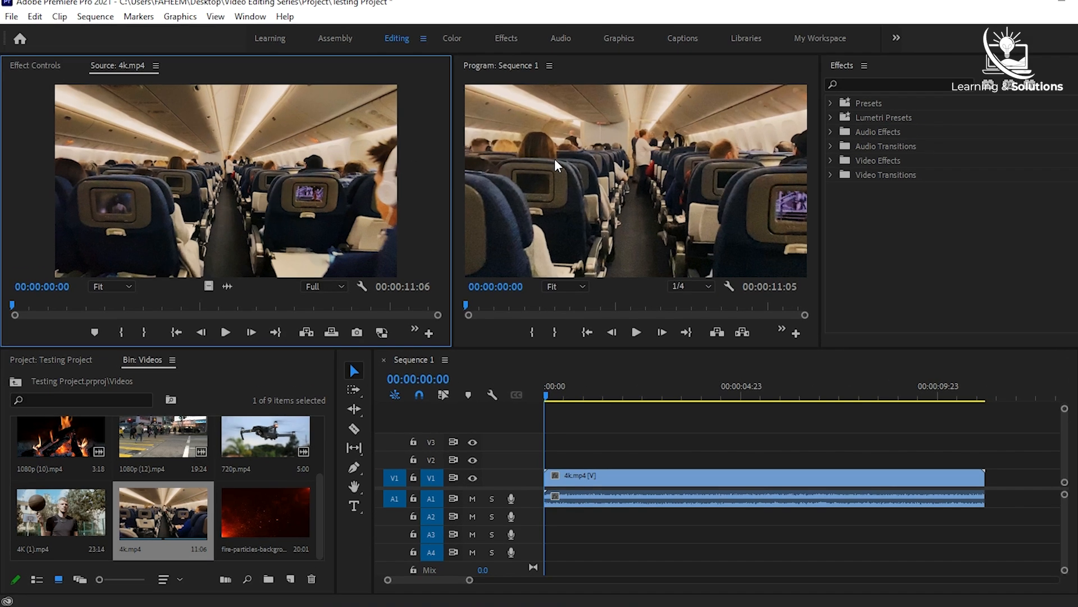
left_click(527, 155)
left_click(180, 190)
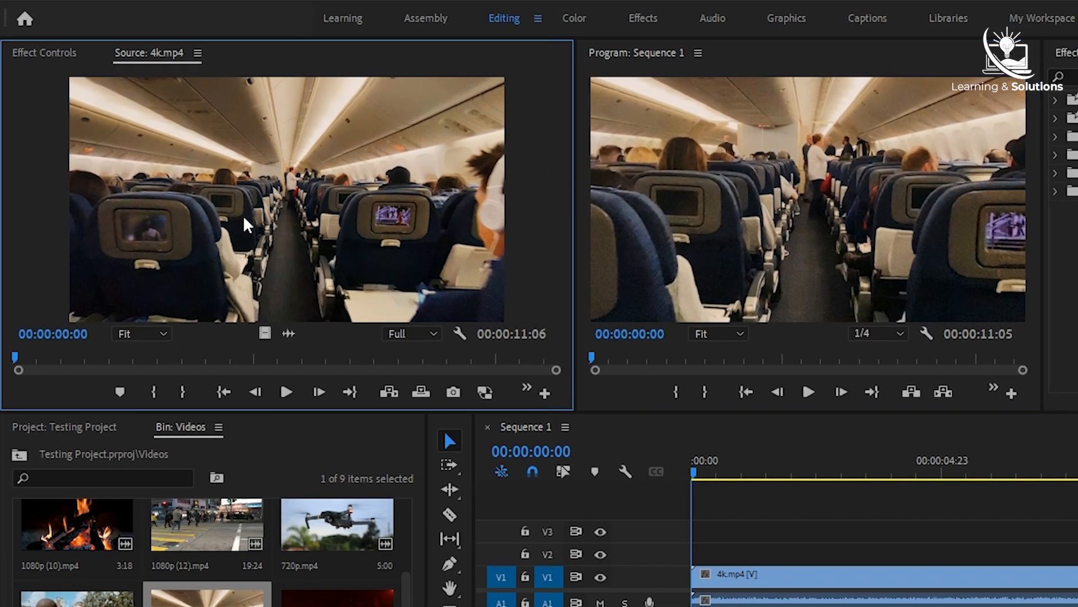
left_click(735, 205)
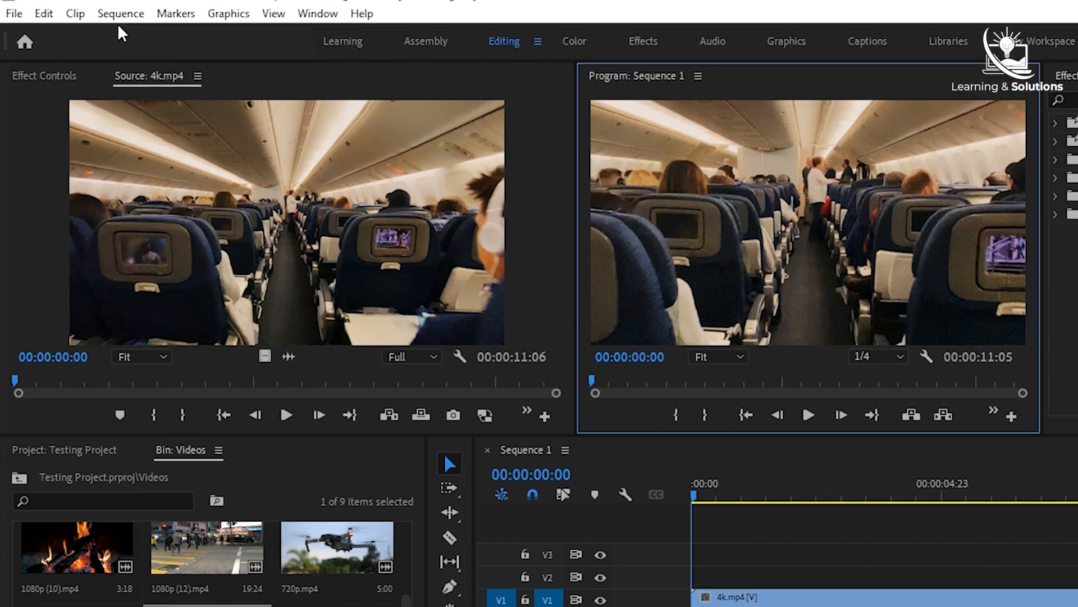
Check the frame size in the settings of Sequence 1 and accept them
left_click(115, 19)
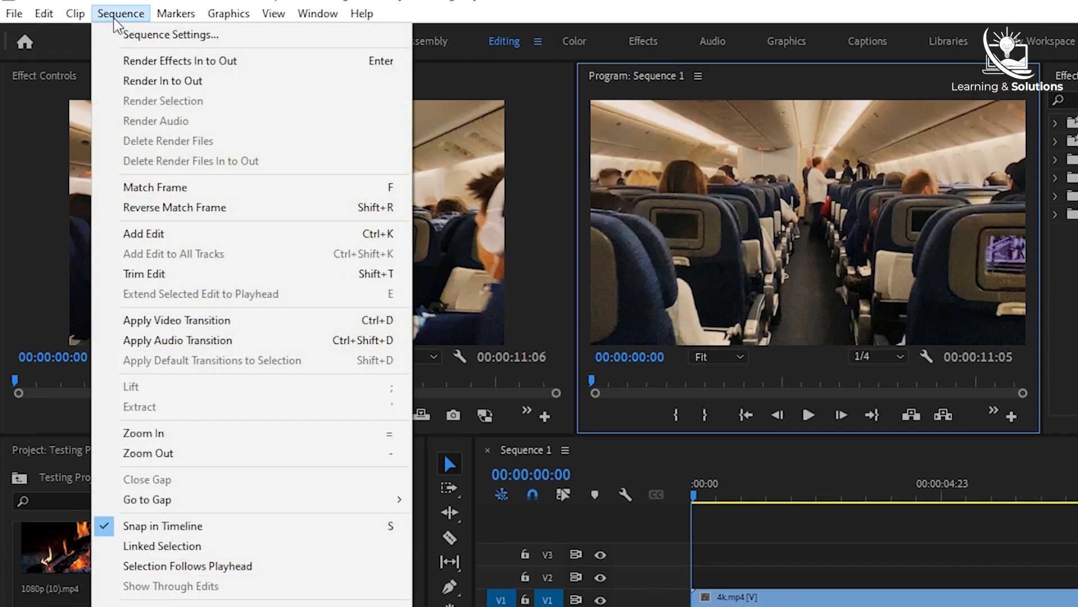
left_click(161, 36)
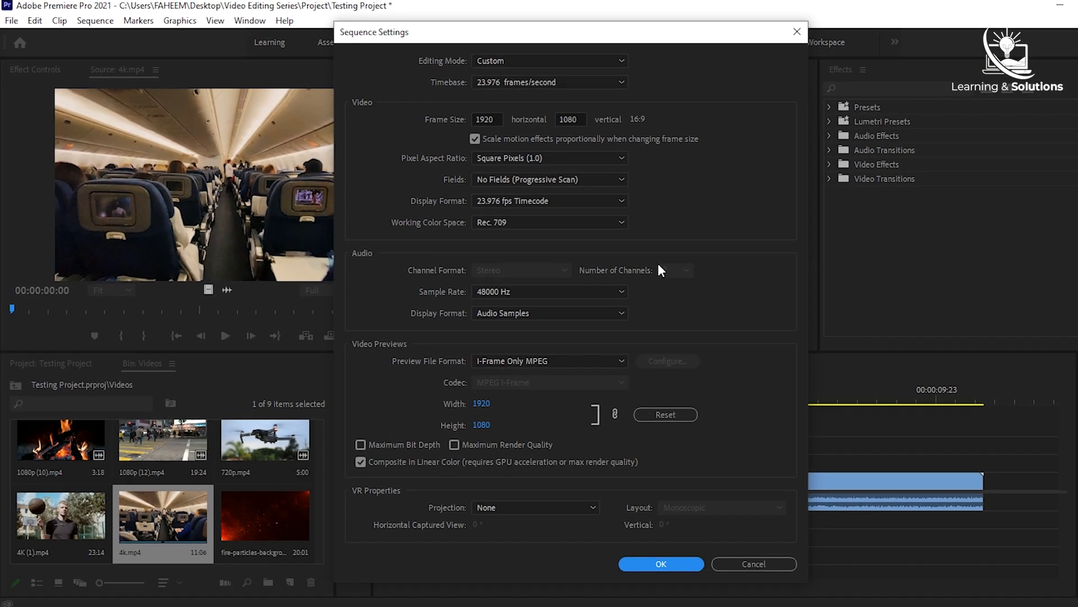
left_click(647, 562)
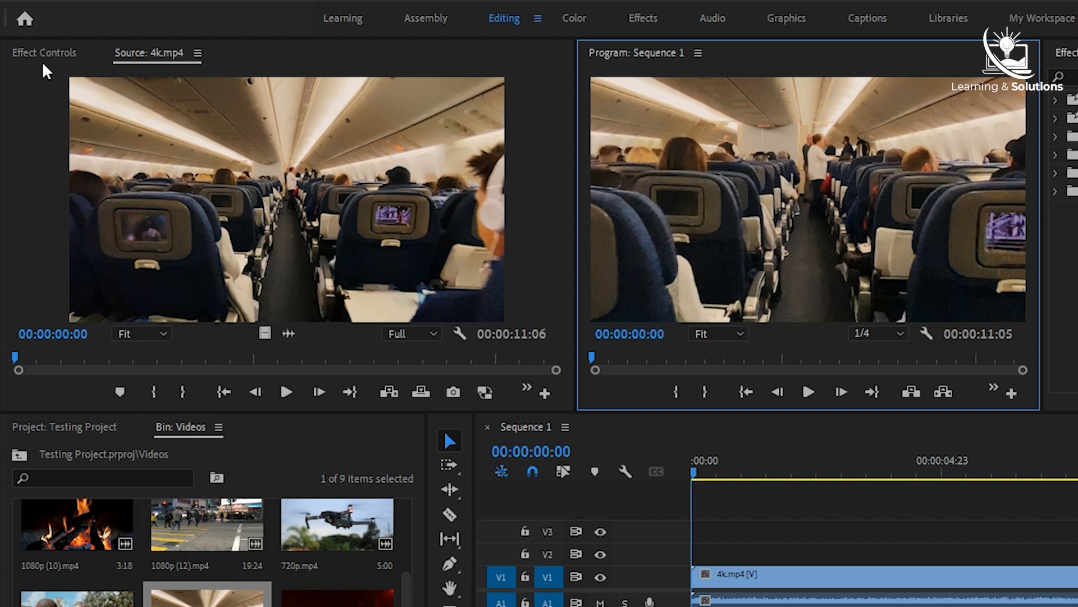
Show the effect controls of the 4k.mp4 video clip in the sequence and go through its Motion, Opacity and Time Remapping entries
left_click(36, 55)
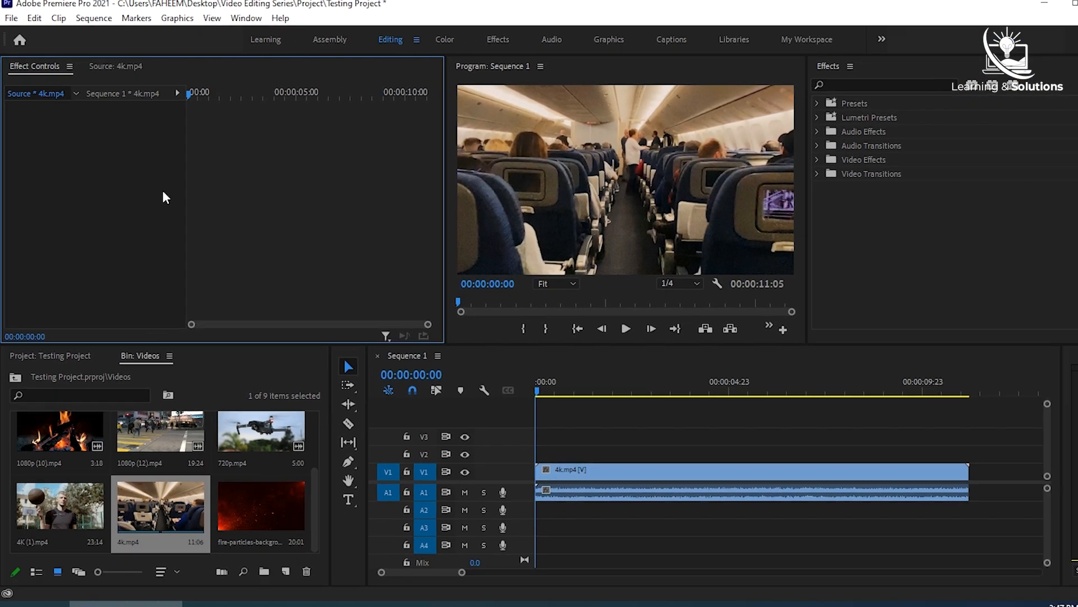
left_click(713, 569)
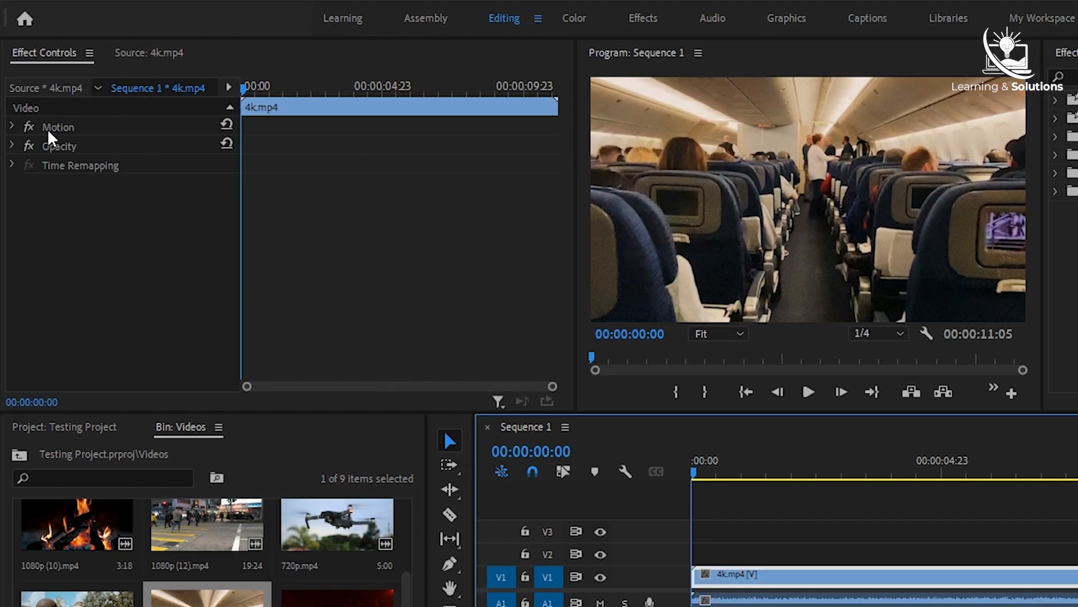
left_click(50, 130)
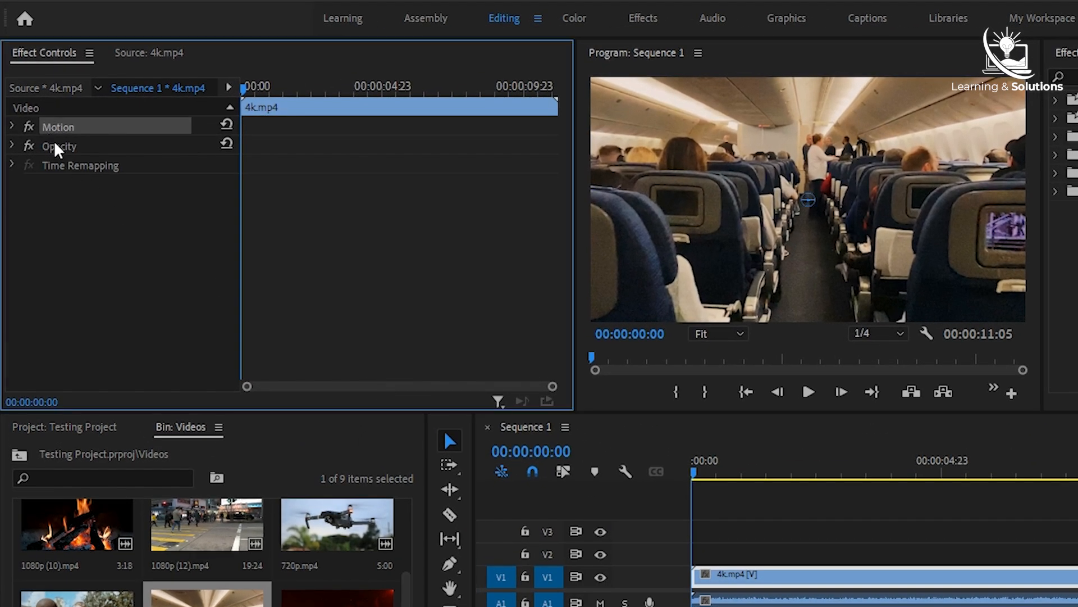
left_click(58, 147)
left_click(62, 166)
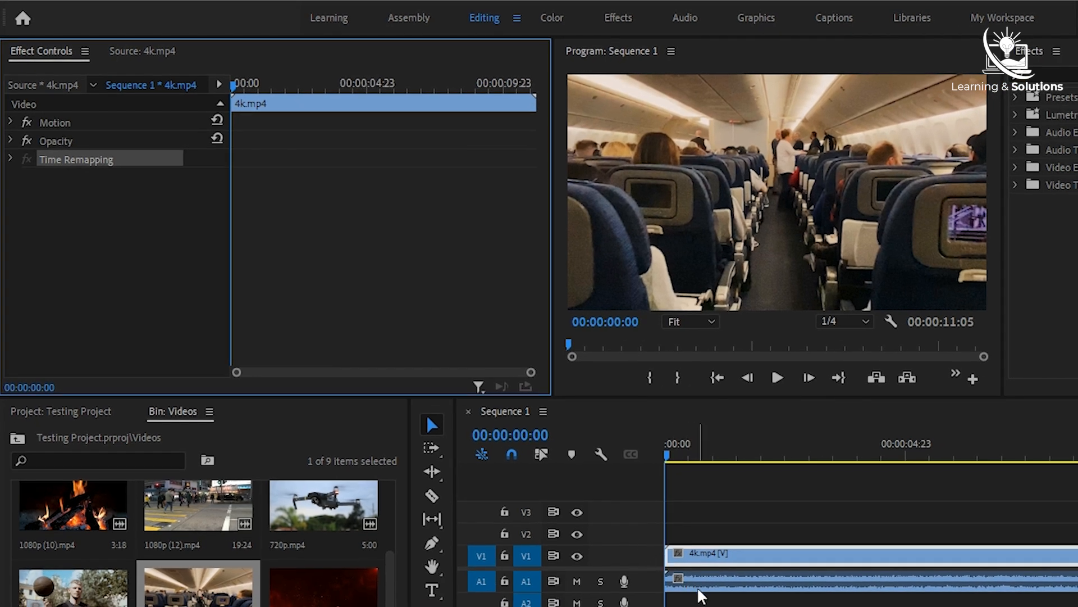
Select the audio part of 4k.mp4 and examine its Volume, Channel Volume and Panner properties
left_click(729, 600)
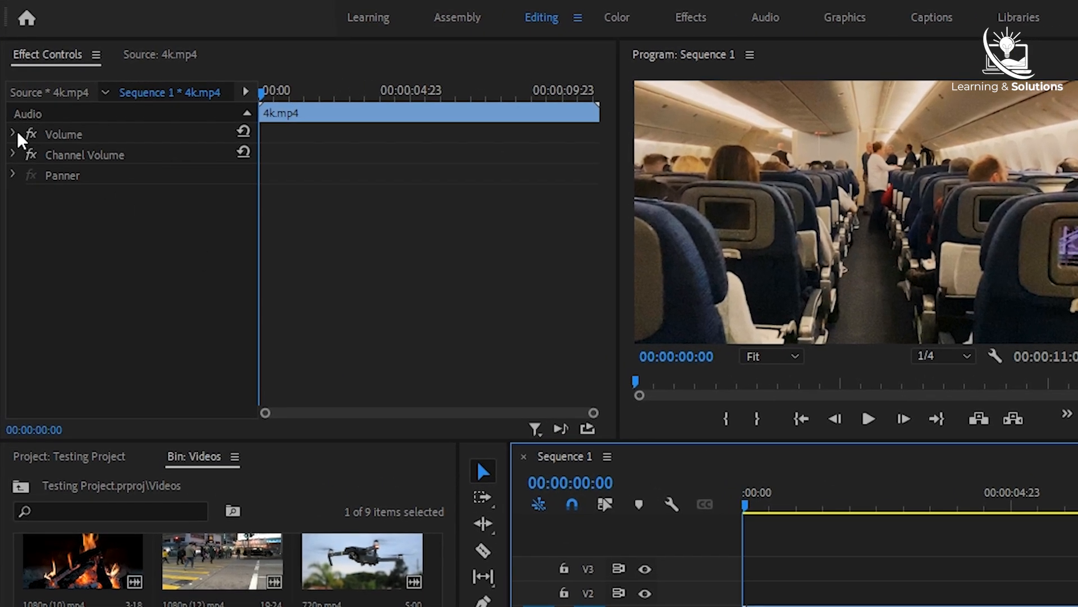
left_click(51, 124)
left_click(50, 141)
left_click(50, 159)
left_click(13, 133)
left_click(12, 195)
left_click(13, 195)
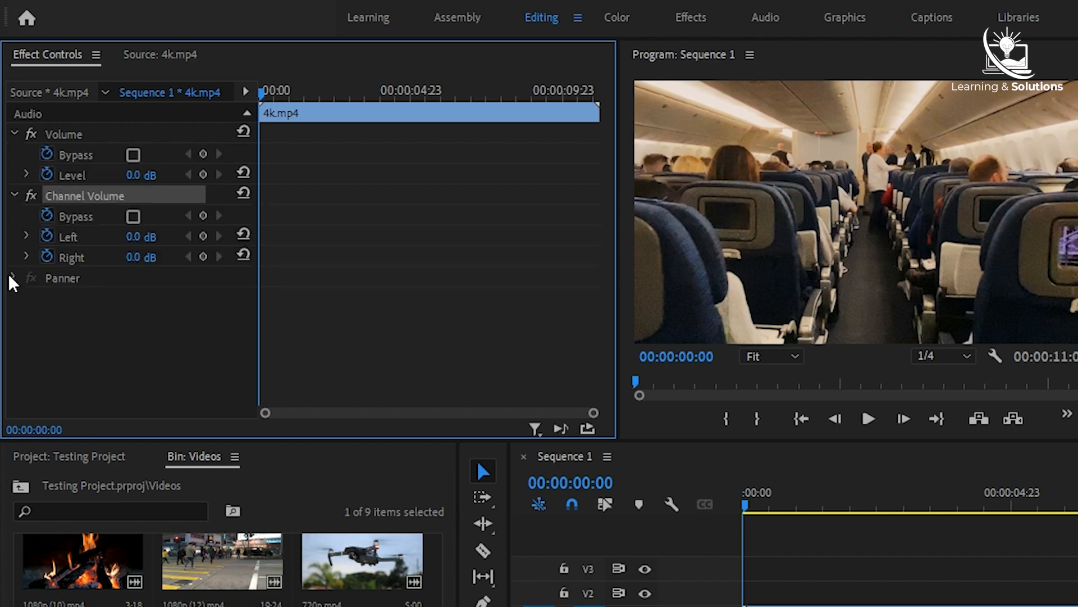
left_click(15, 279)
left_click(12, 194)
left_click(13, 133)
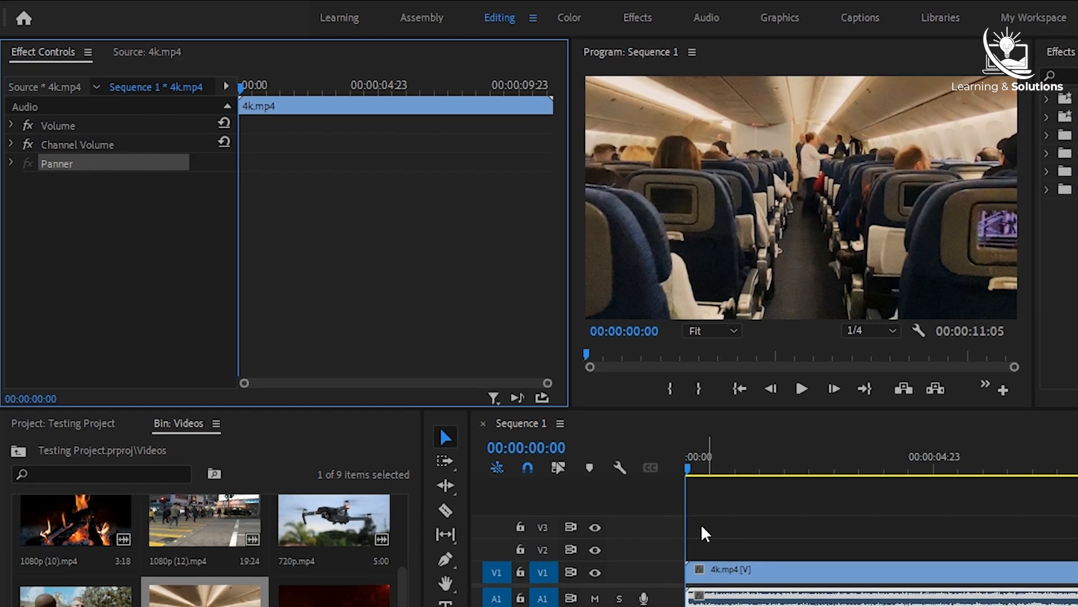
Select the video part of 4k.mp4 again and review its three fixed video effects
left_click(815, 606)
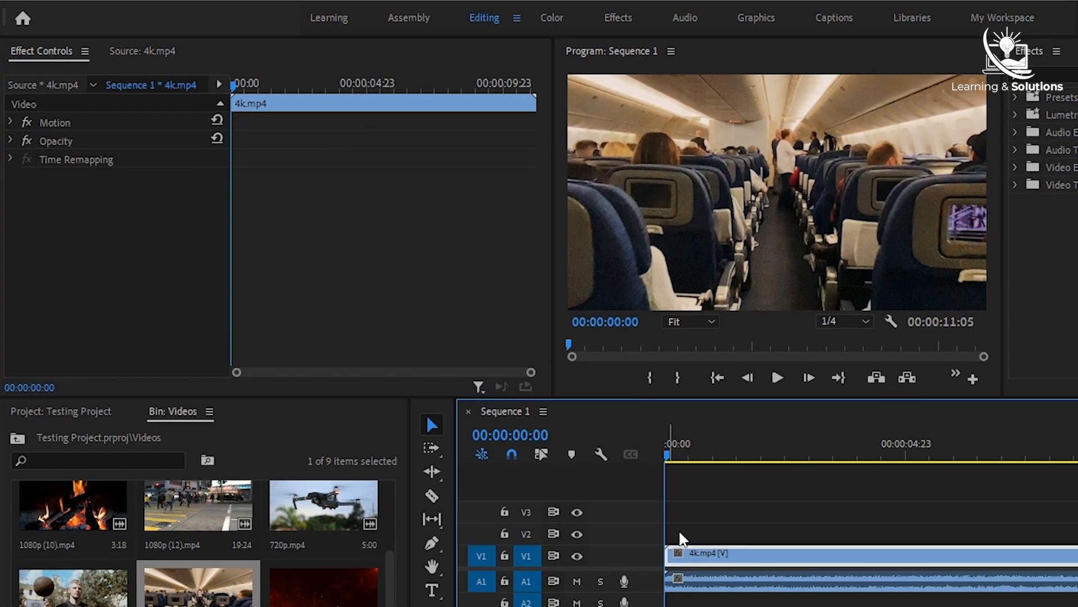
left_click(41, 124)
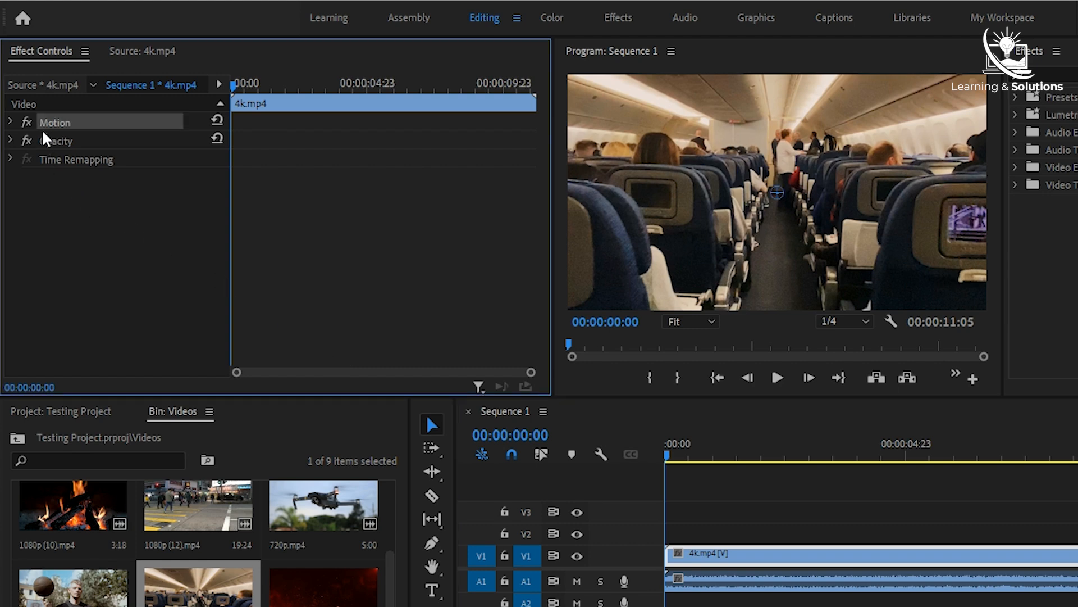
left_click(46, 142)
left_click(47, 161)
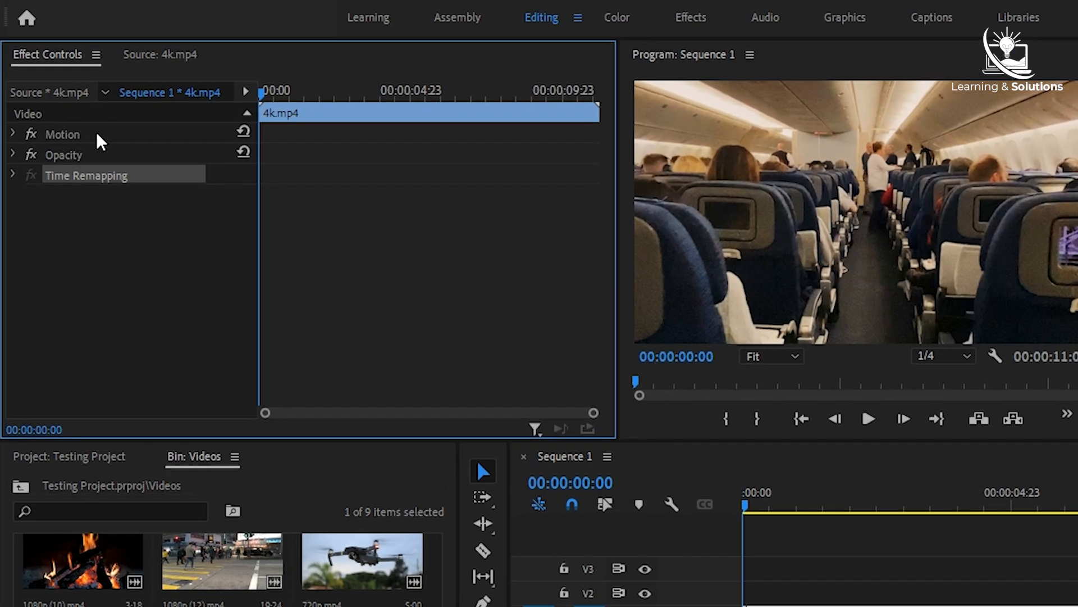
Expand the Motion effect of 4k.mp4 and examine its Position, Scale and Rotation properties
left_click(99, 134)
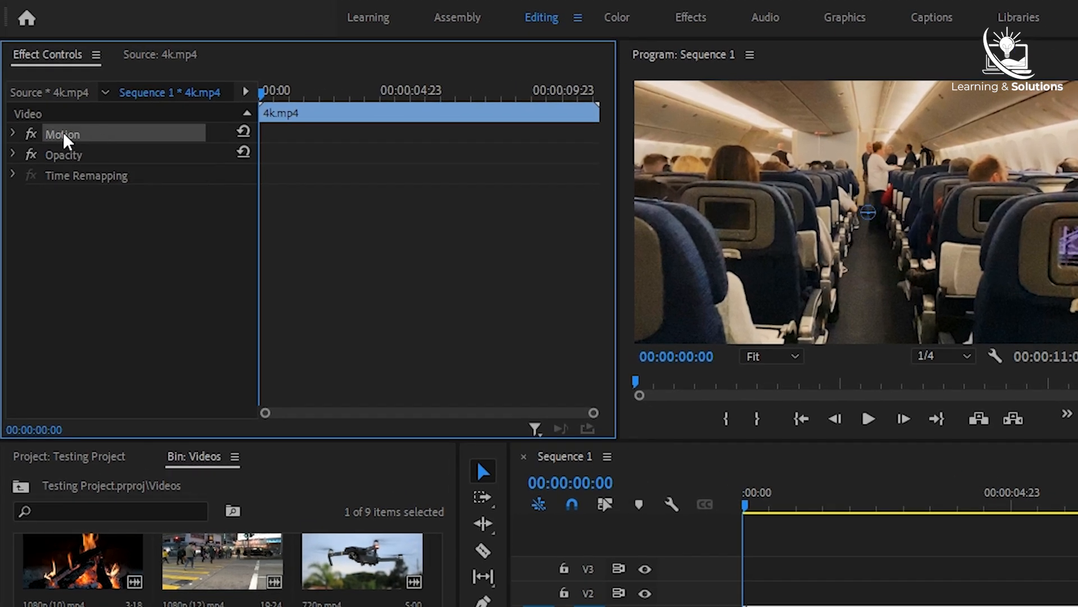
left_click(13, 135)
left_click(92, 159)
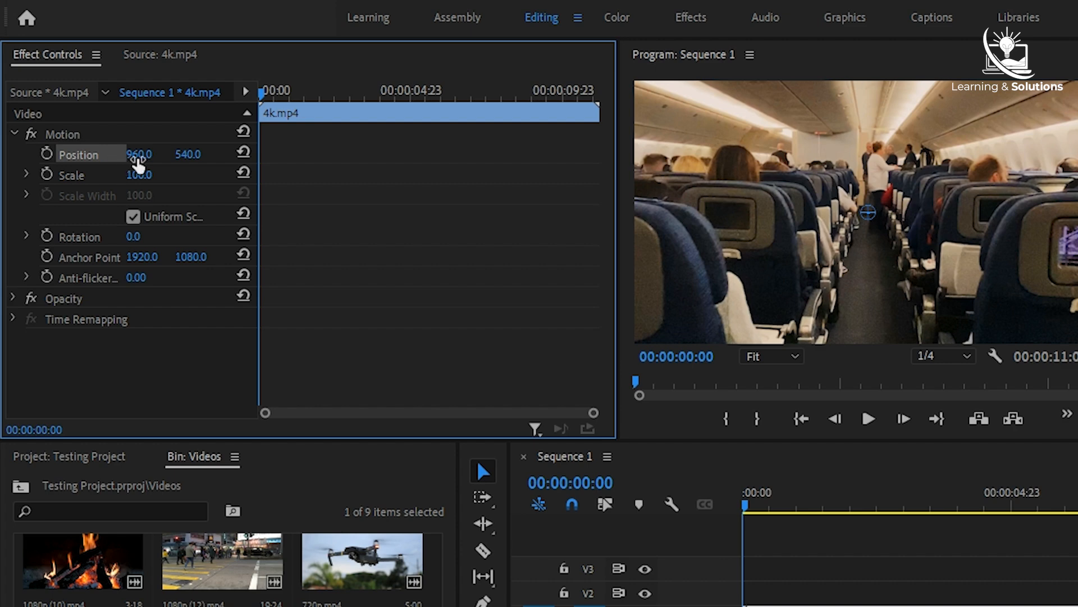
left_click(73, 177)
left_click(75, 157)
left_click(80, 238)
left_click(73, 179)
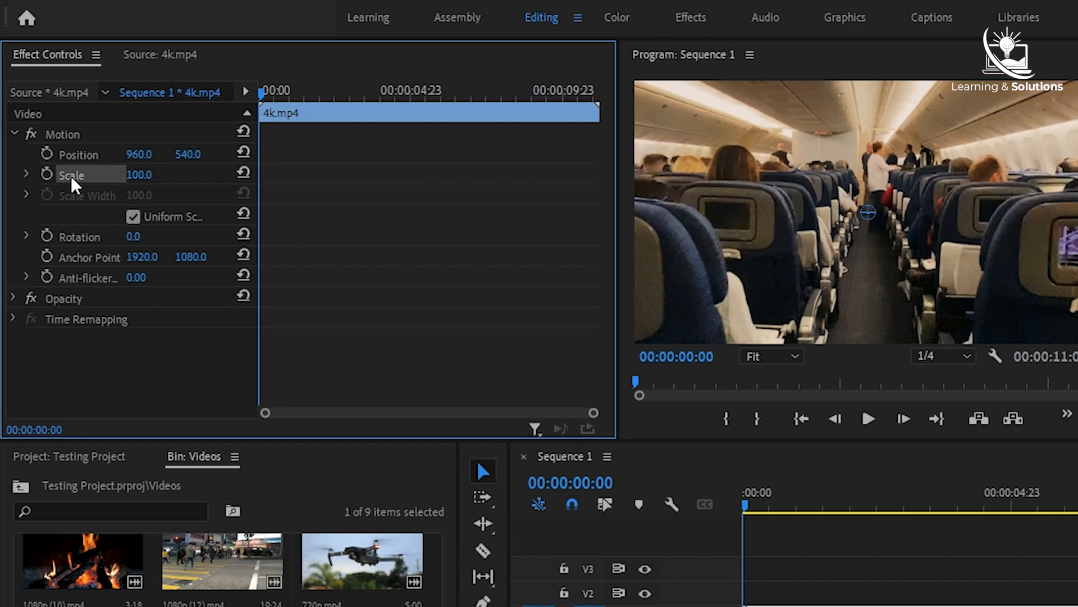
left_click(147, 138)
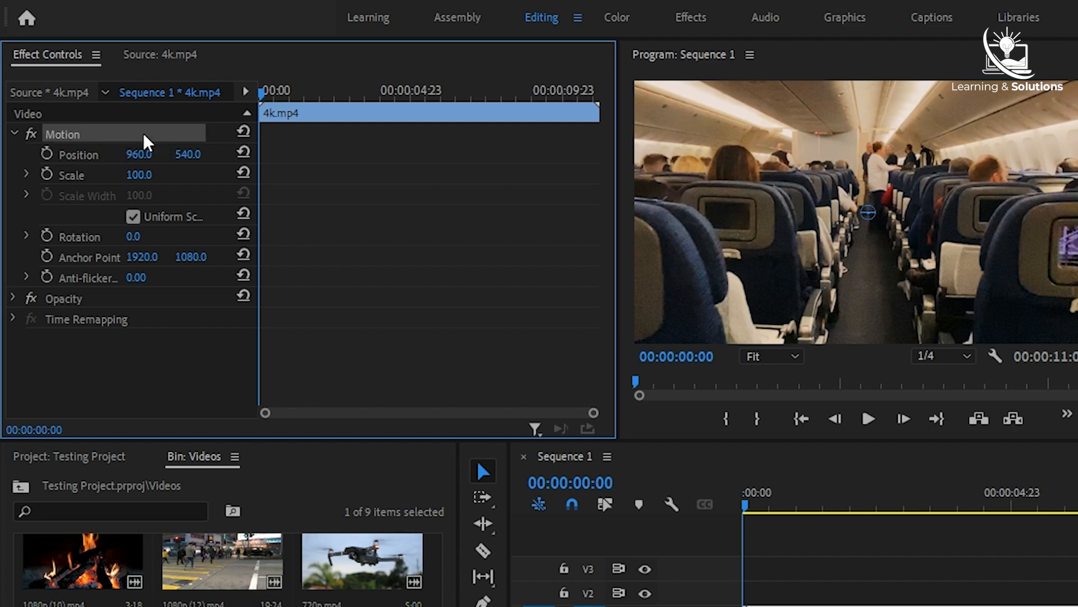
Move the 4k.mp4 clip within the frame by changing its Position to about 921, 754
left_click(194, 154)
left_click(149, 116)
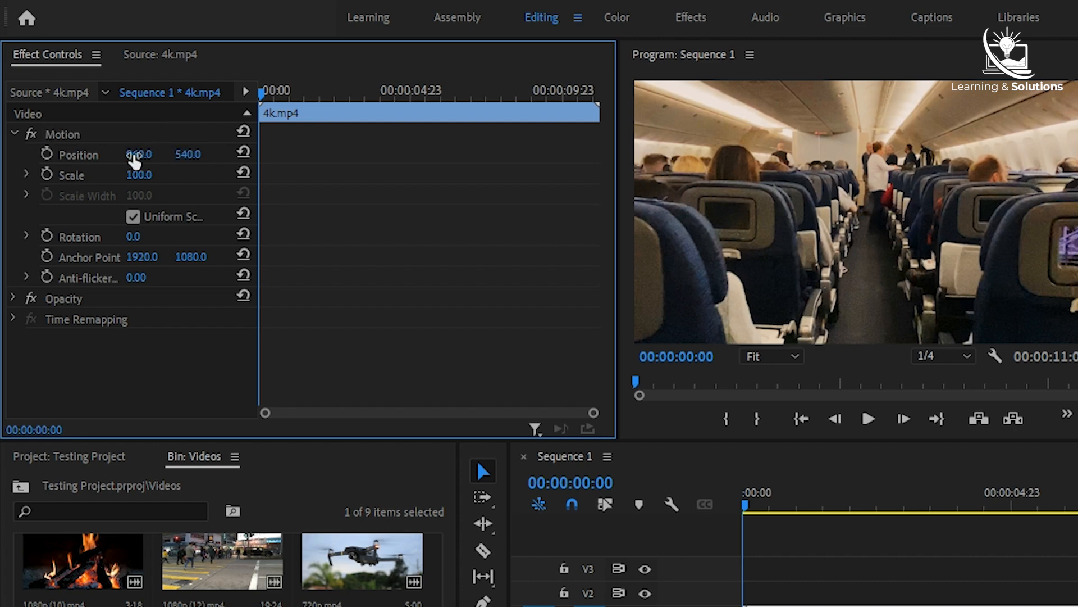
left_click_drag(135, 160, 114, 150)
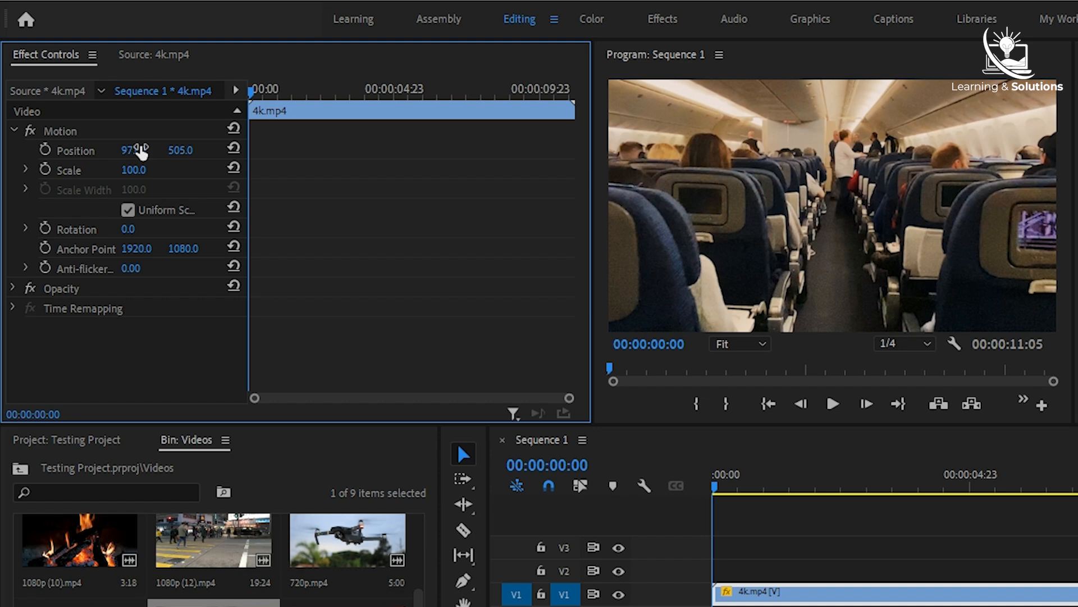
left_click_drag(183, 151, 323, 151)
left_click_drag(144, 150, 116, 150)
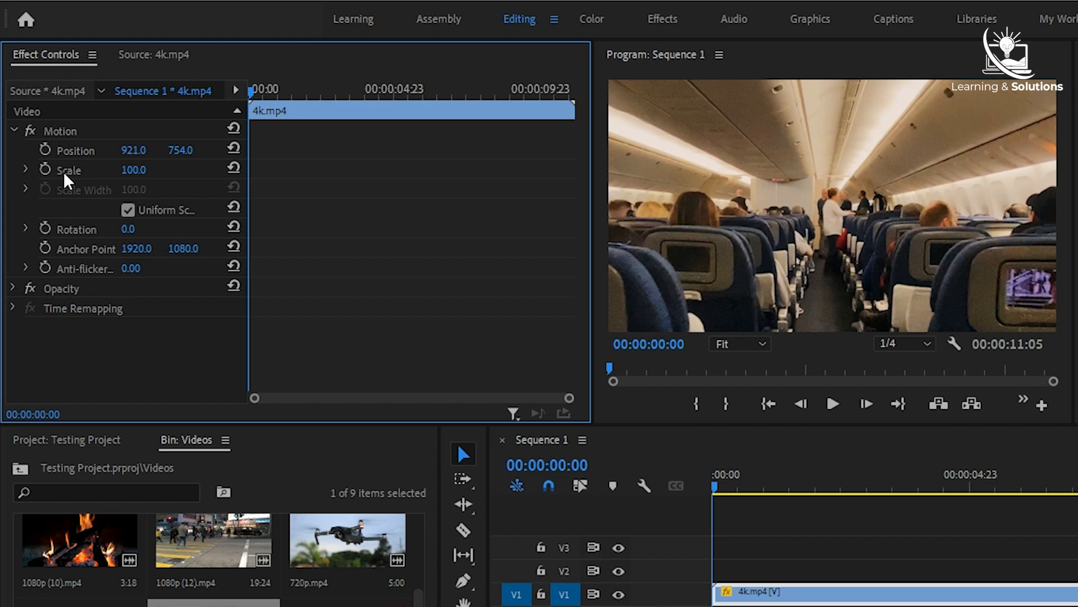
Enlarge the clip's Scale to 116, reduce it to 73.3, and widen the property column to read the full names
mouse_move(129, 170)
left_mouse_down()
mouse_move(200, 170)
mouse_move(87, 170)
mouse_move(169, 170)
mouse_move(148, 169)
left_mouse_up()
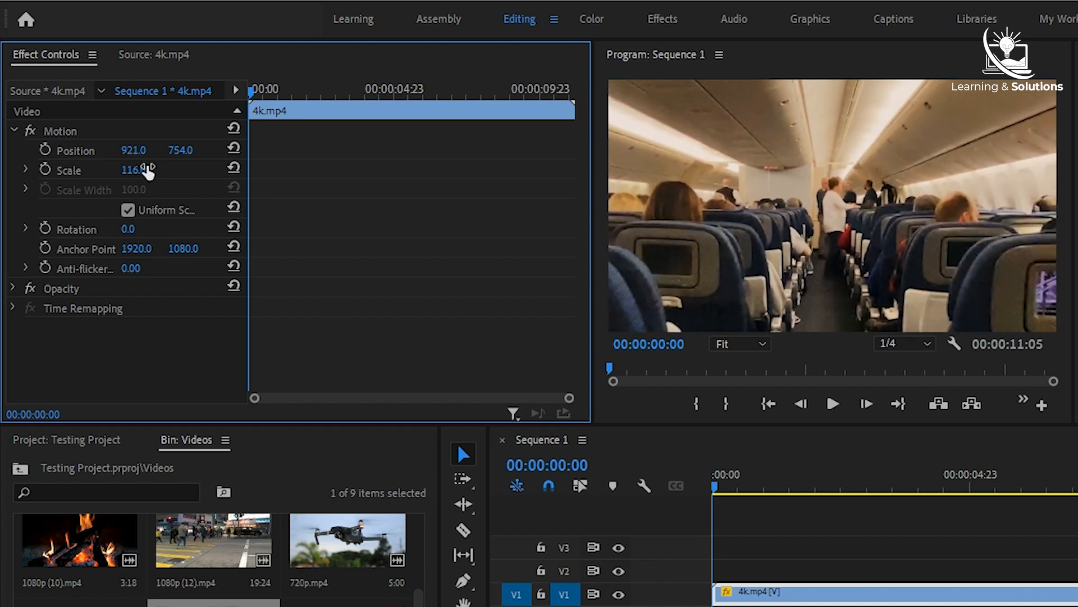
left_click(25, 170)
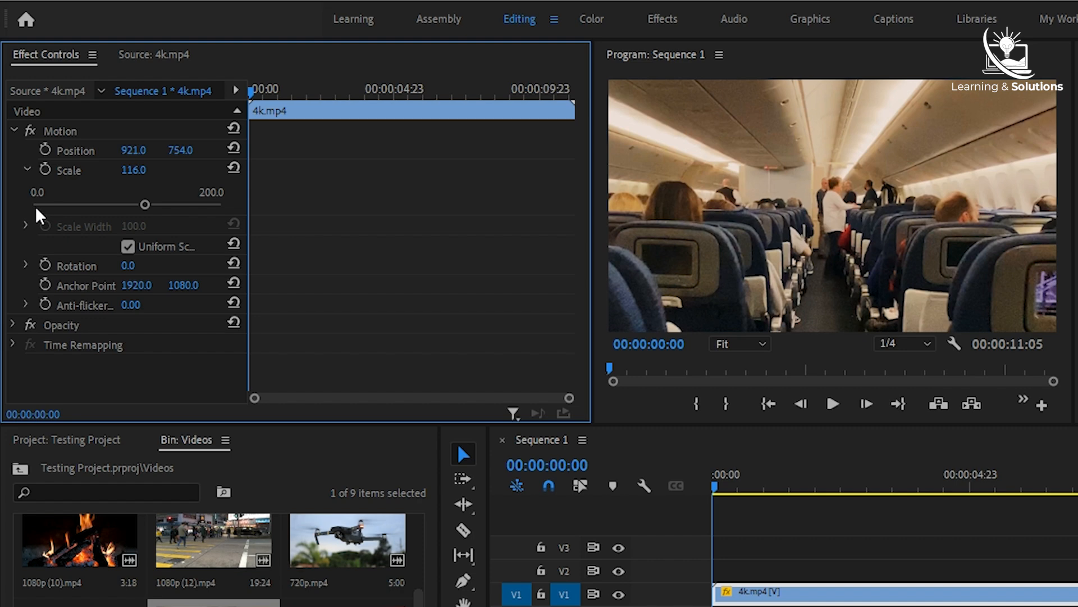
left_click_drag(35, 206, 101, 207)
left_click(25, 170)
left_click_drag(247, 220, 268, 217)
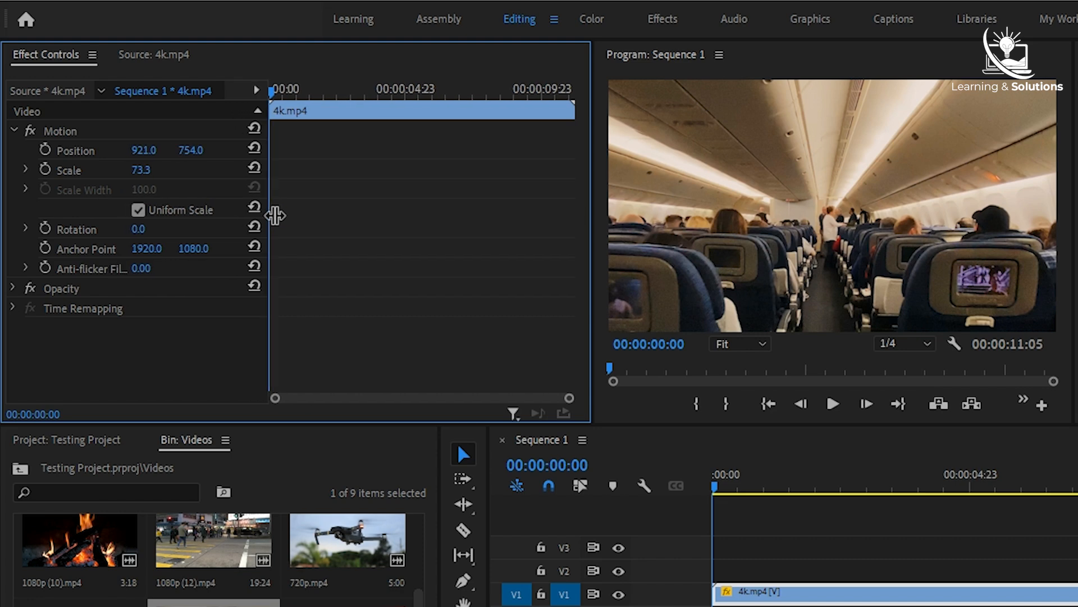
Turn off Uniform Scale, stretch the clip to Scale Height 125.3 and Scale Width 305, and turn Uniform Scale back on
left_click(137, 212)
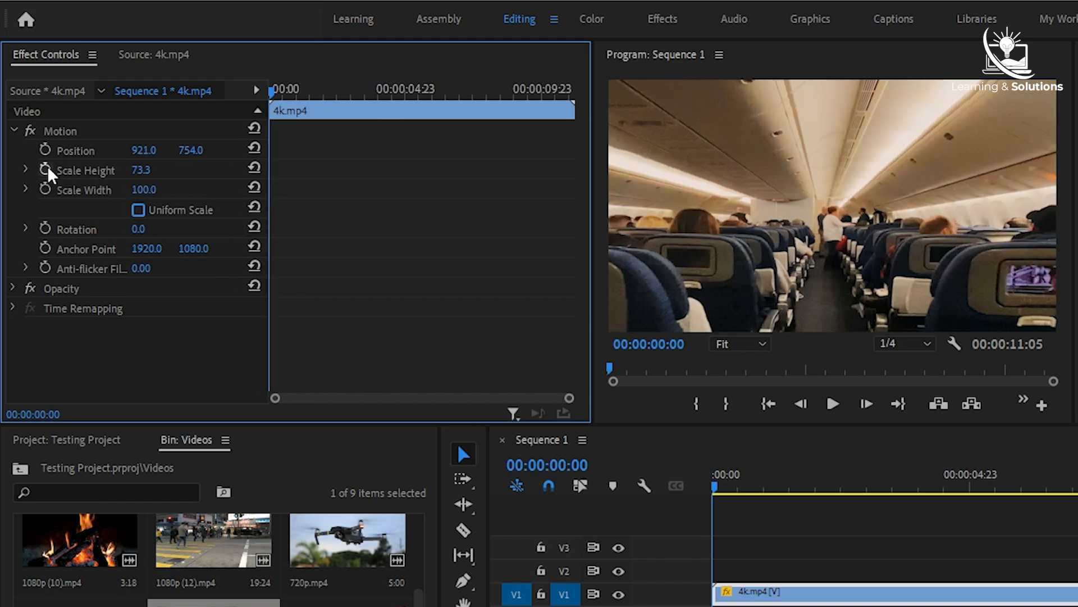
left_click_drag(144, 170, 259, 190)
left_click(138, 210)
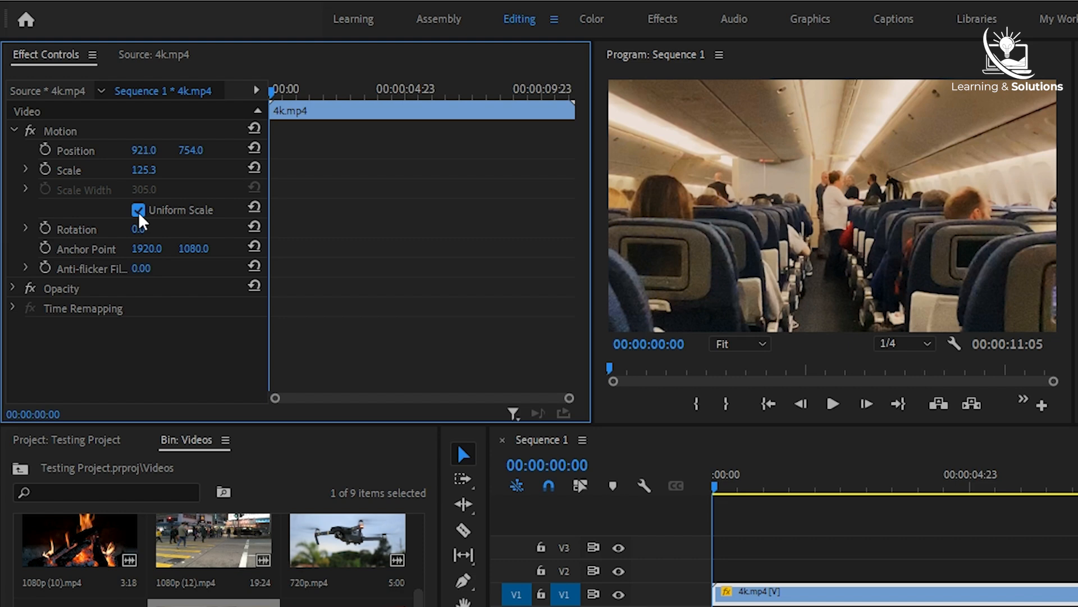
left_click(139, 212)
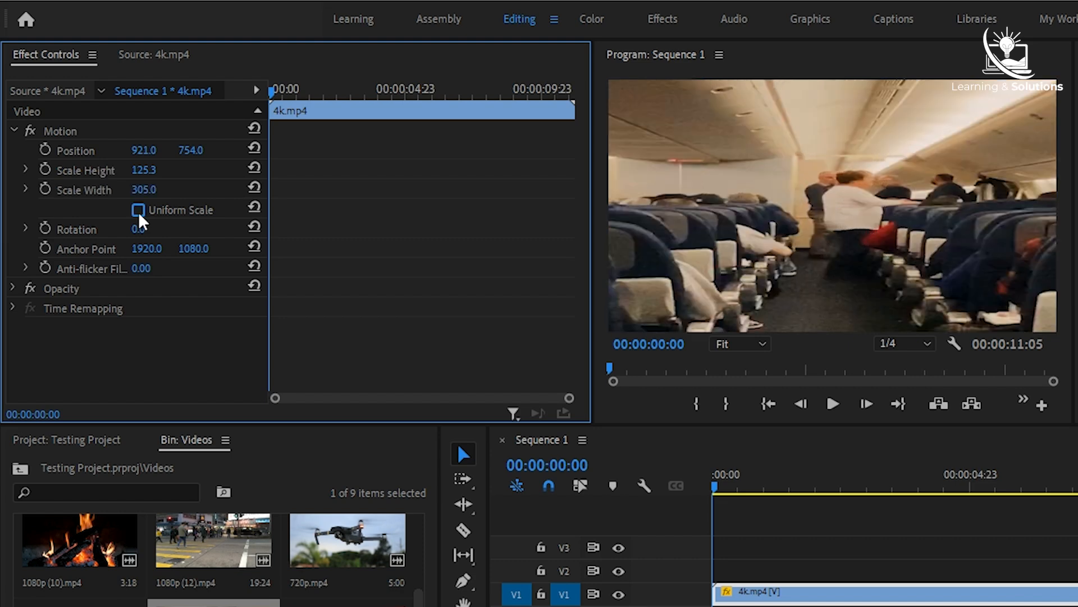
left_click(139, 212)
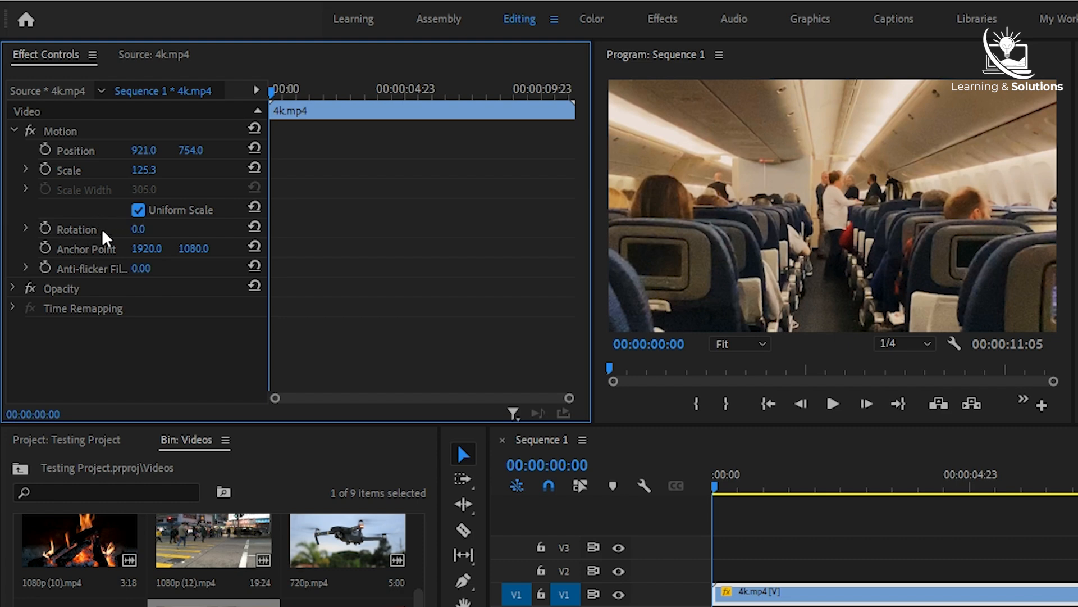
Try clip Rotation values of 60, 120, 180 and 360 degrees and save the project
left_click_drag(138, 229, 427, 229)
left_click(154, 229)
key("Return")
left_click(152, 227)
type("60")
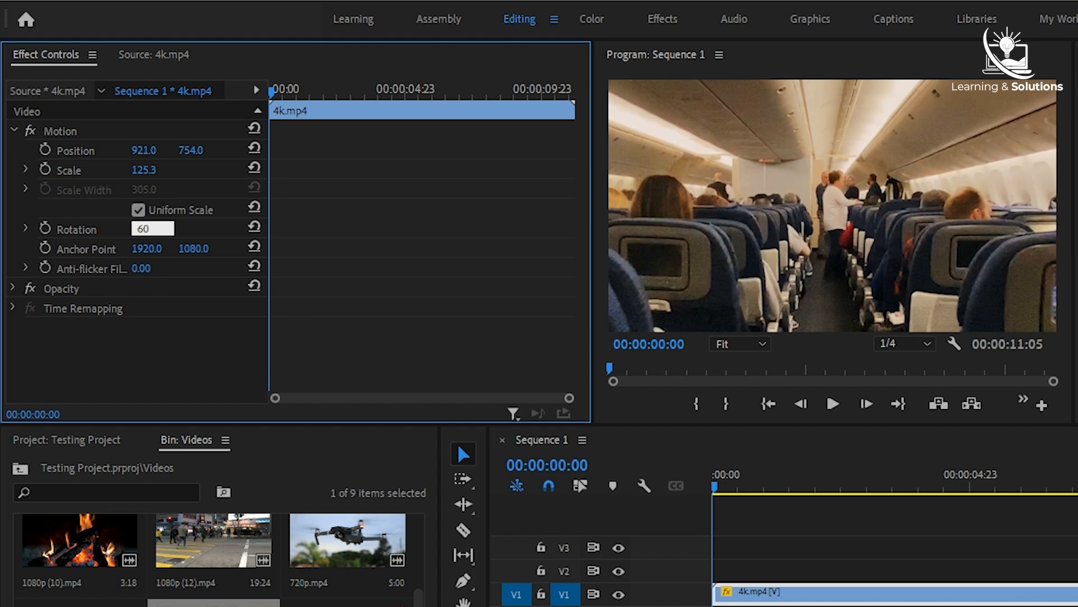
key("Return")
type("120")
key("Return")
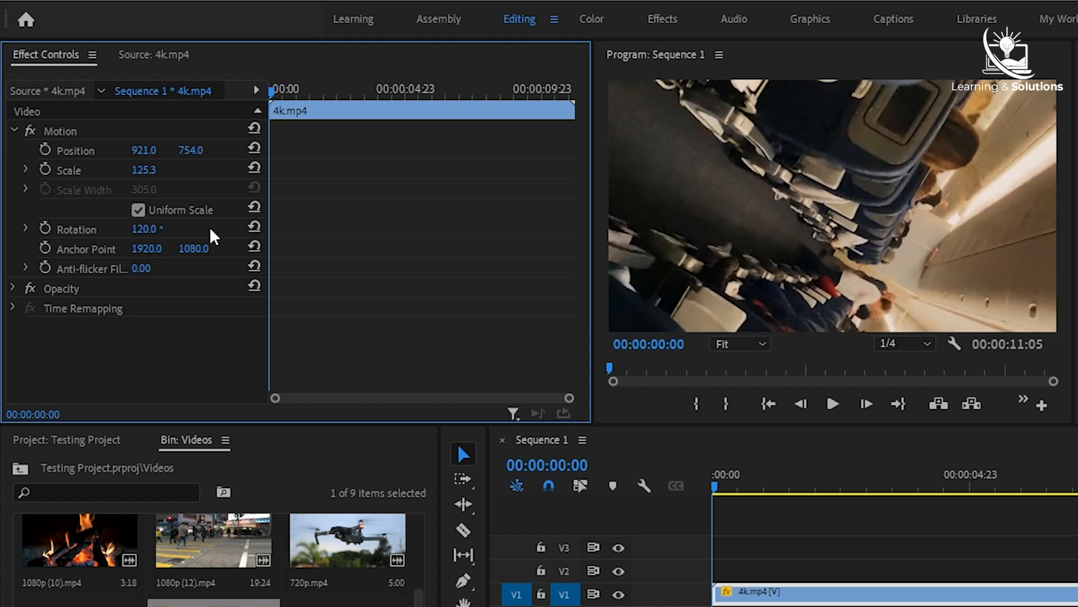
type("180")
key("Return")
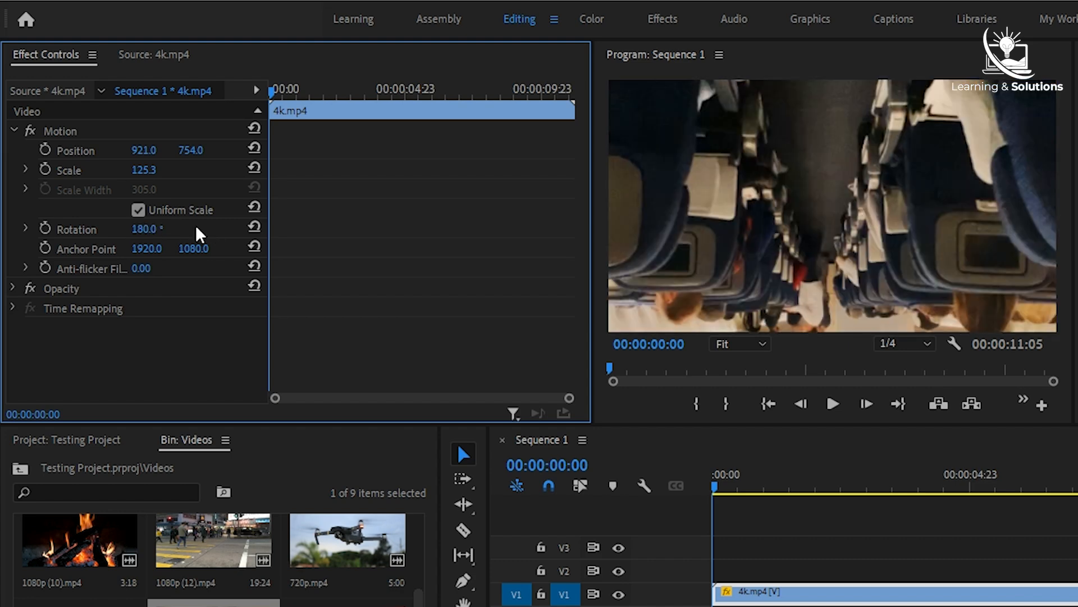
type("360")
key("Return")
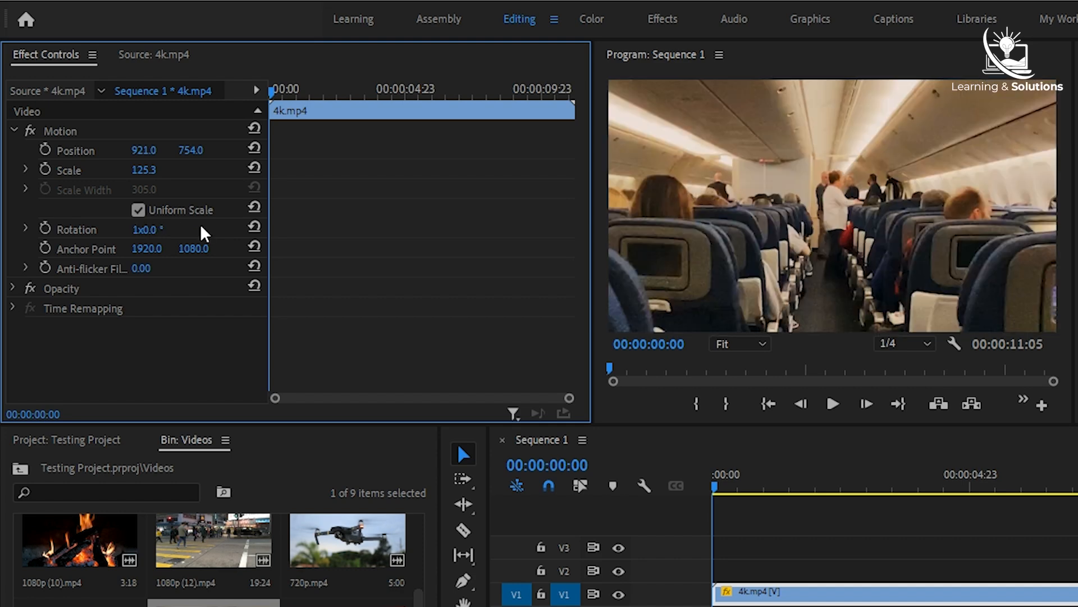
key("ctrl+s")
Turn the clip's Rotation dial to five full turns and collapse the Rotation property
left_click(25, 227)
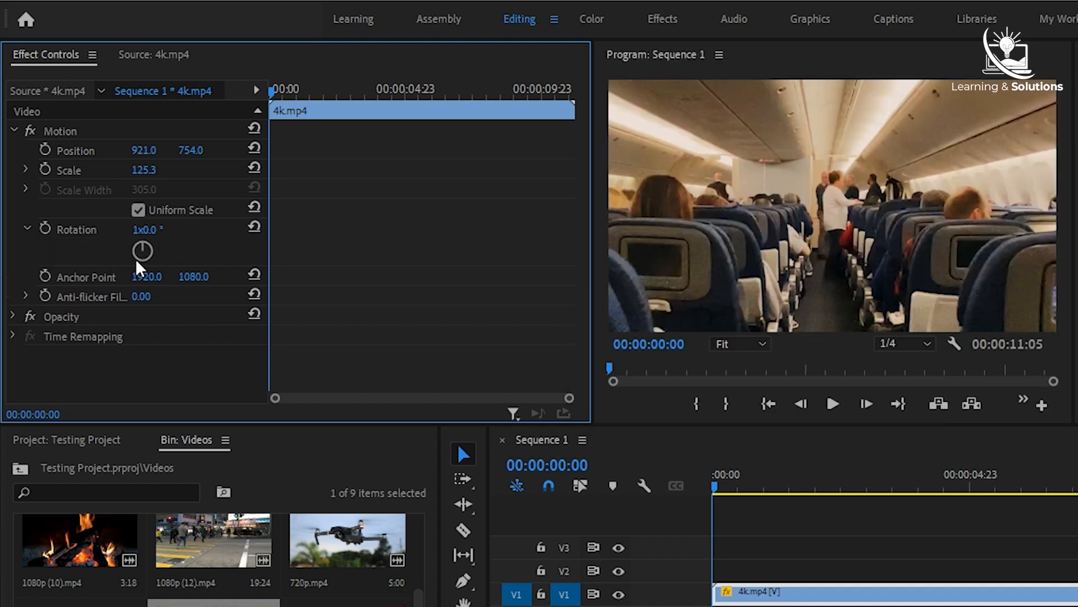
mouse_move(144, 241)
left_mouse_down()
mouse_move(160, 244)
mouse_move(157, 260)
mouse_move(132, 265)
mouse_move(116, 253)
mouse_move(132, 225)
mouse_move(153, 225)
mouse_move(153, 262)
mouse_move(136, 264)
mouse_move(123, 248)
mouse_move(141, 232)
mouse_move(160, 234)
mouse_move(133, 262)
mouse_move(147, 230)
mouse_move(160, 237)
mouse_move(143, 230)
left_mouse_up()
left_click(25, 226)
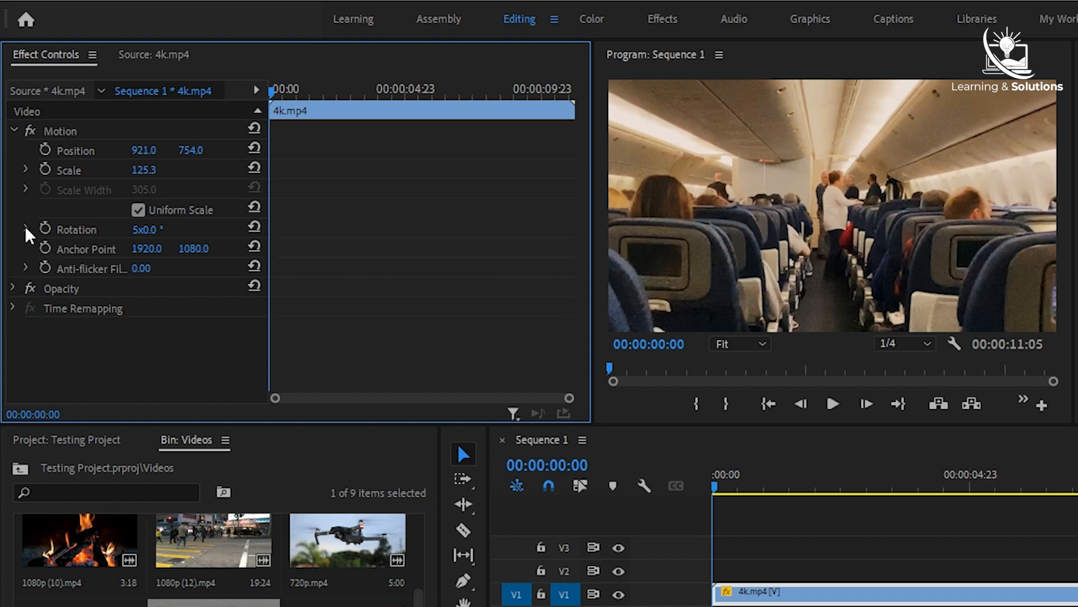
Reset Rotation and the whole Motion effect to defaults, and apply Remove Attributes to the 4k.mp4 clip in the timeline
left_click(252, 226)
left_click(255, 128)
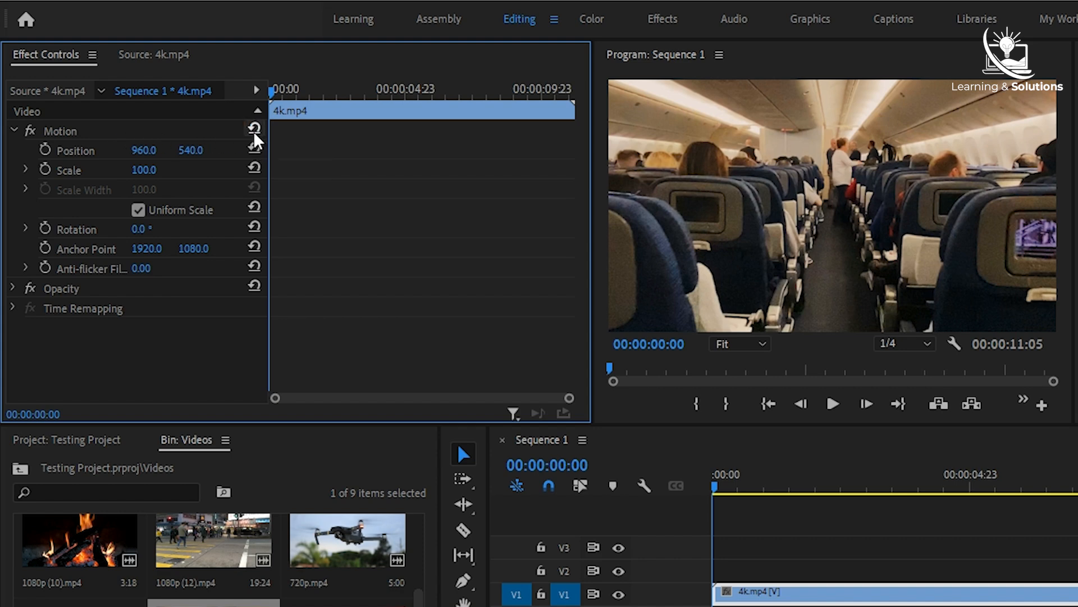
right_click(825, 596)
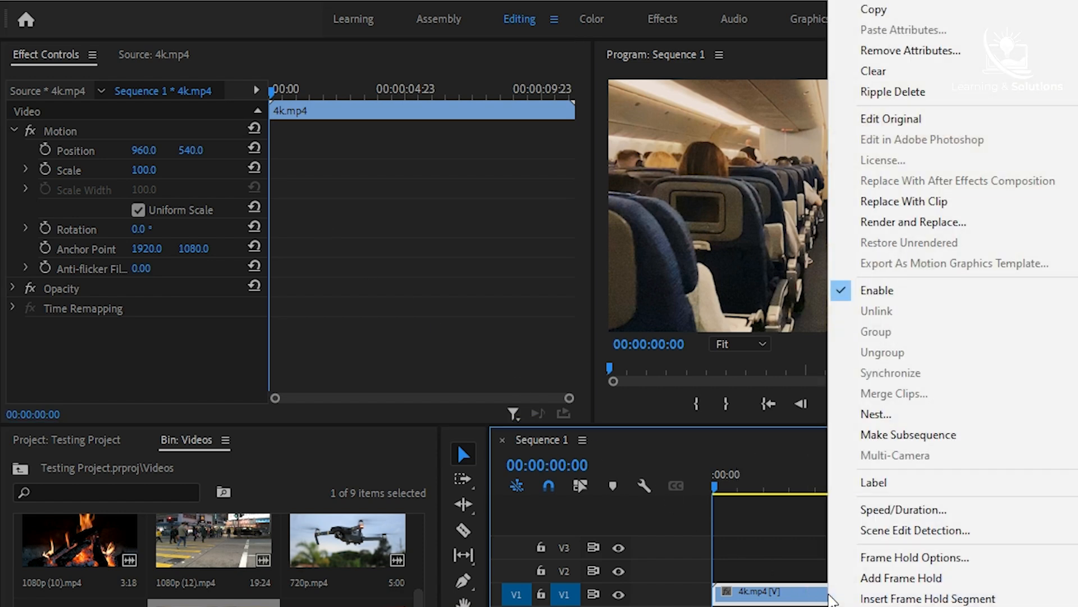
left_click(893, 51)
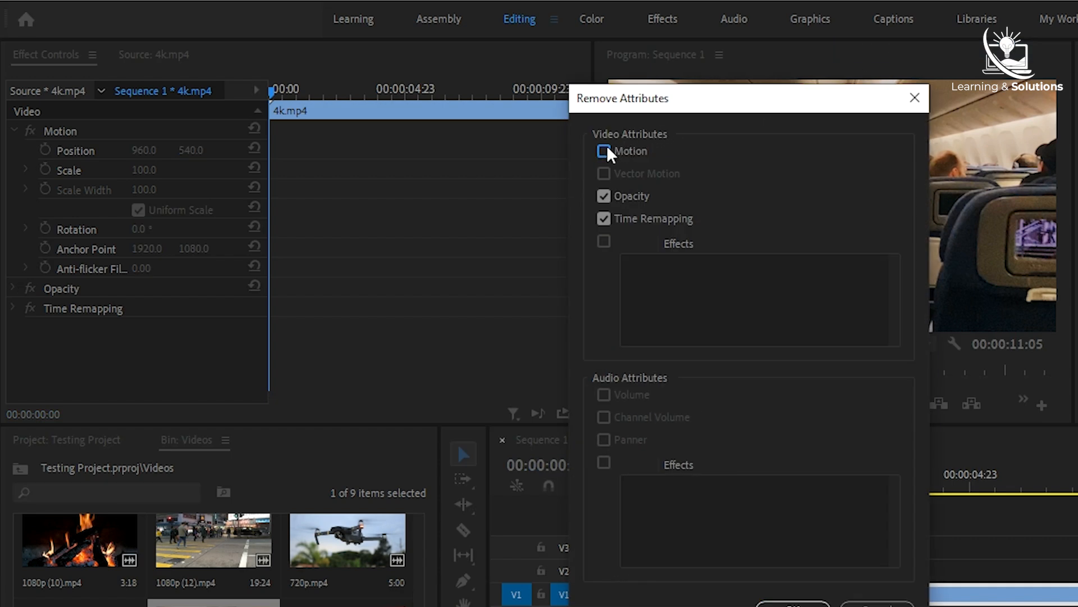
left_click(601, 197)
left_click(790, 604)
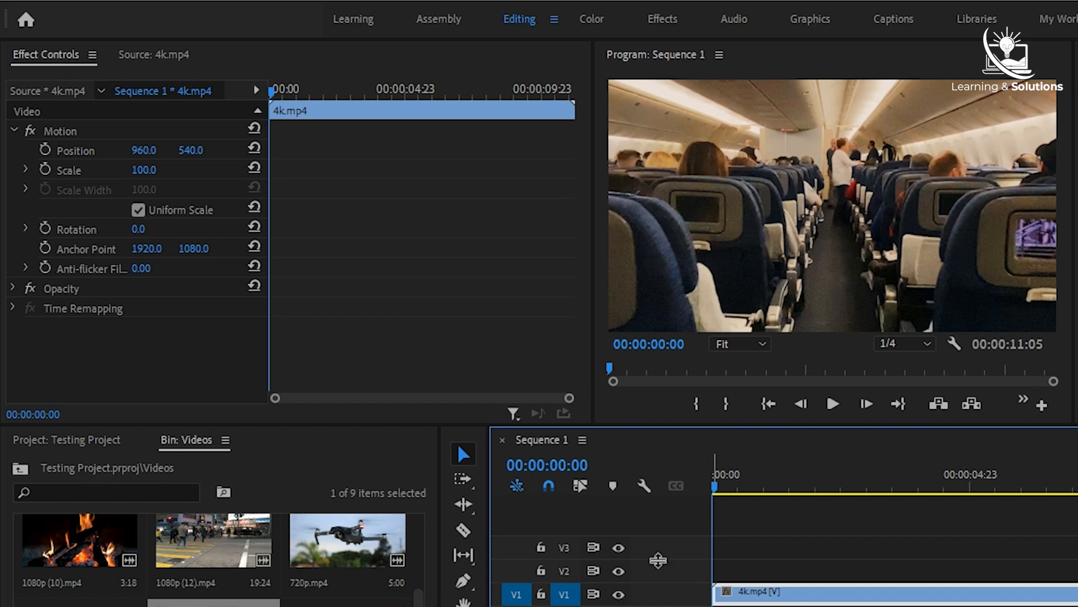
Shift the clip's Anchor Point values, ending at about 1929, 1193
left_click(80, 245)
left_click_drag(135, 249, 434, 248)
left_click_drag(197, 249, 34, 249)
left_click_drag(147, 249, 2, 248)
mouse_move(194, 248)
left_mouse_down()
mouse_move(57, 249)
mouse_move(194, 248)
left_mouse_up()
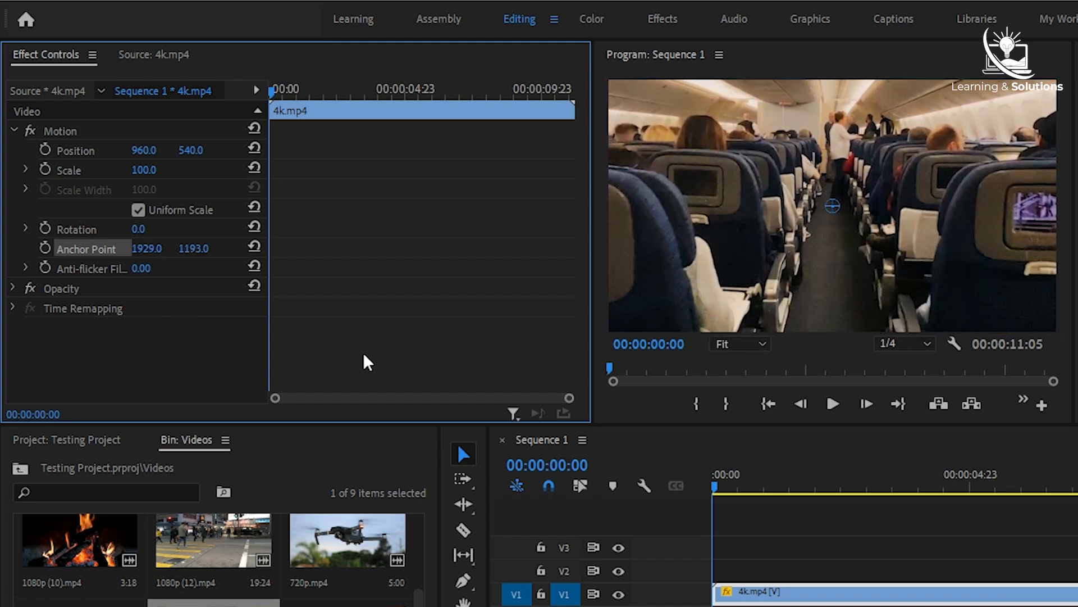
Move the anchor point to the frame's upper-right corner, rotate the clip about 223 degrees around it, and reset the Motion effect
left_click_drag(834, 205, 1056, 91)
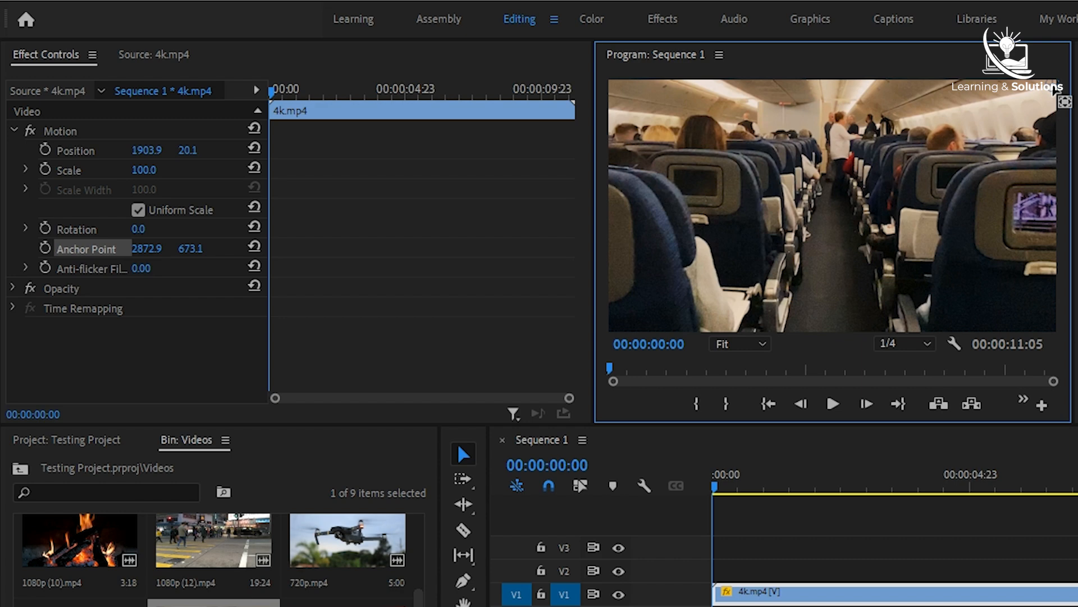
mouse_move(138, 230)
left_mouse_down()
mouse_move(1077, 231)
mouse_move(150, 230)
left_mouse_up()
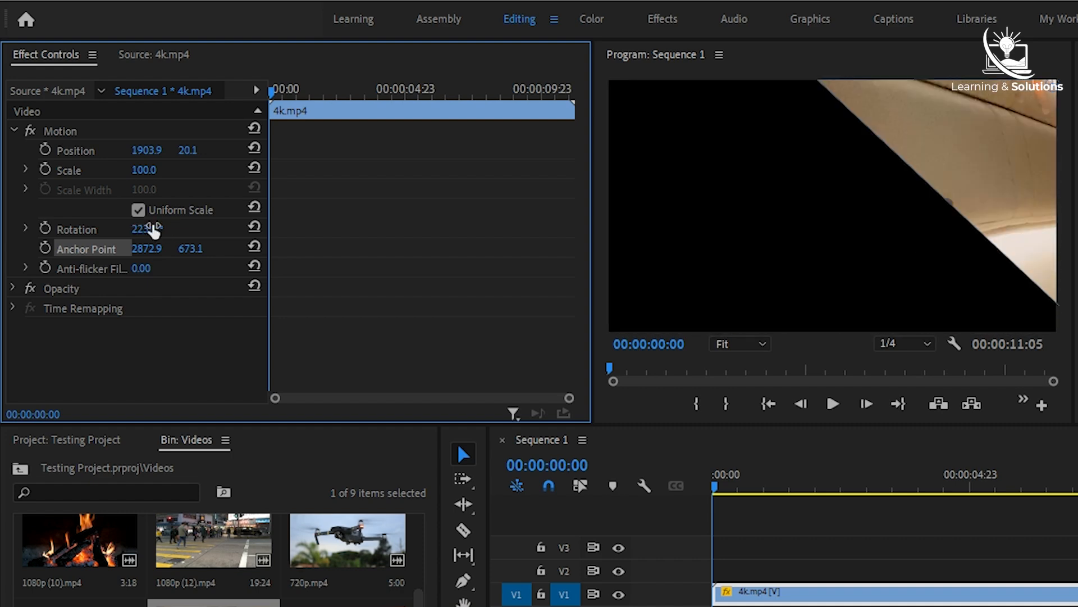
left_click(254, 129)
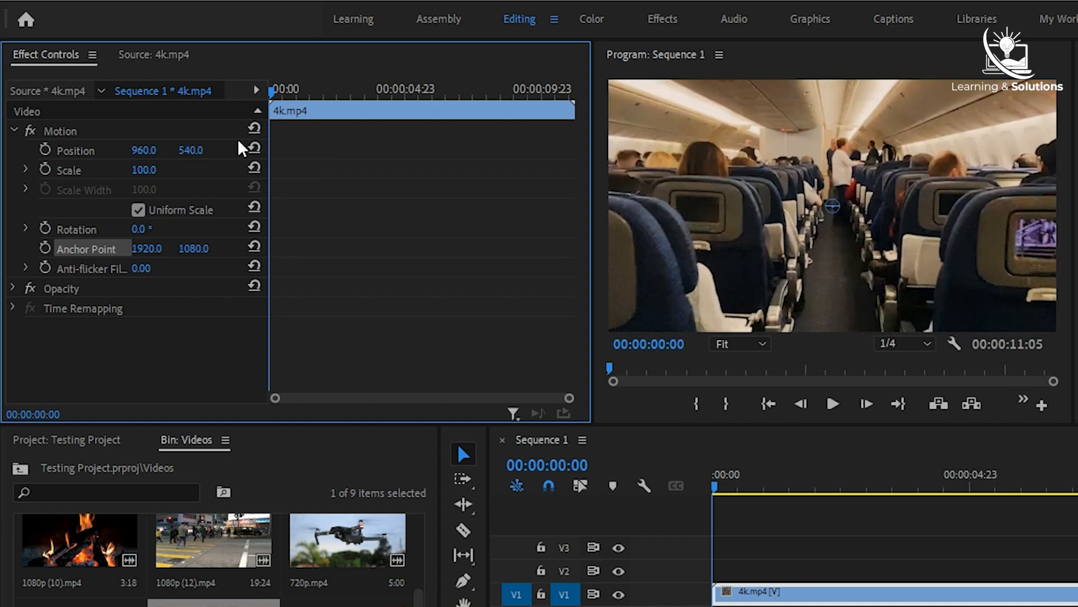
Collapse the Motion effect and expand the Opacity effect of 4k.mp4
left_click(48, 130)
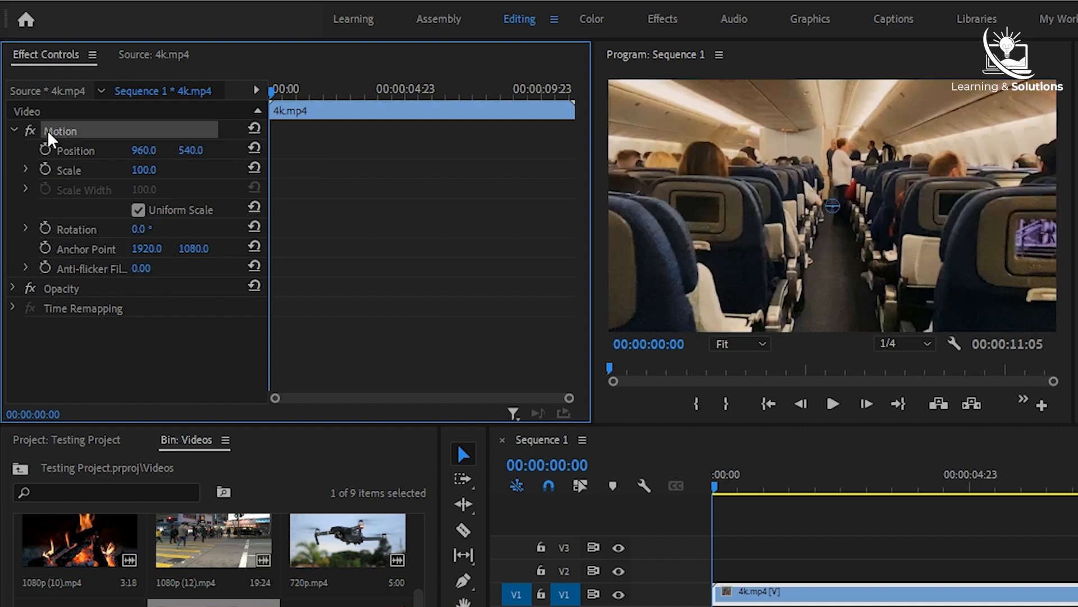
left_click(14, 129)
left_click(81, 151)
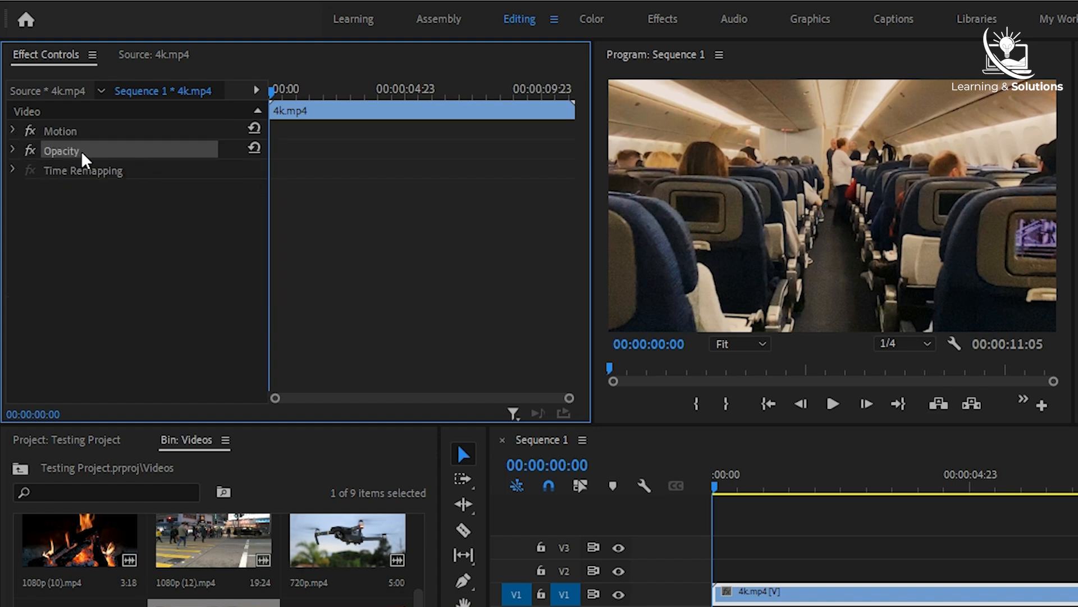
left_click(14, 150)
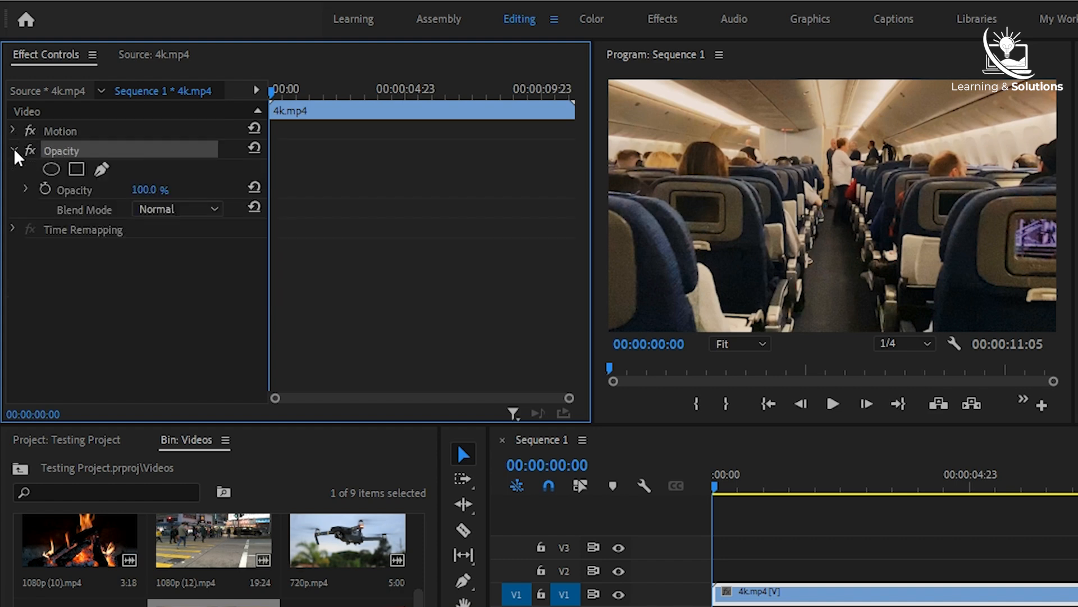
Try the clip's Opacity at 93%, restore it to 100%, and vary it once more, ending at 100%
mouse_move(146, 198)
left_mouse_down()
mouse_move(129, 196)
mouse_move(159, 191)
left_mouse_up()
left_click(148, 190)
type("43")
key("Return")
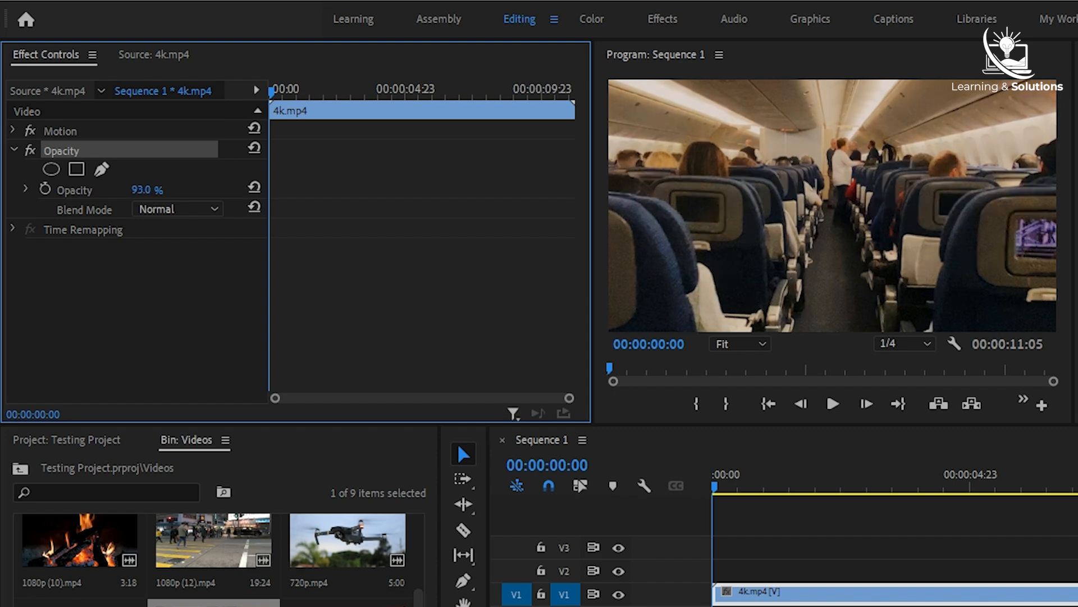
mouse_move(146, 190)
left_mouse_down()
mouse_move(135, 190)
mouse_move(157, 191)
left_mouse_up()
left_click(25, 189)
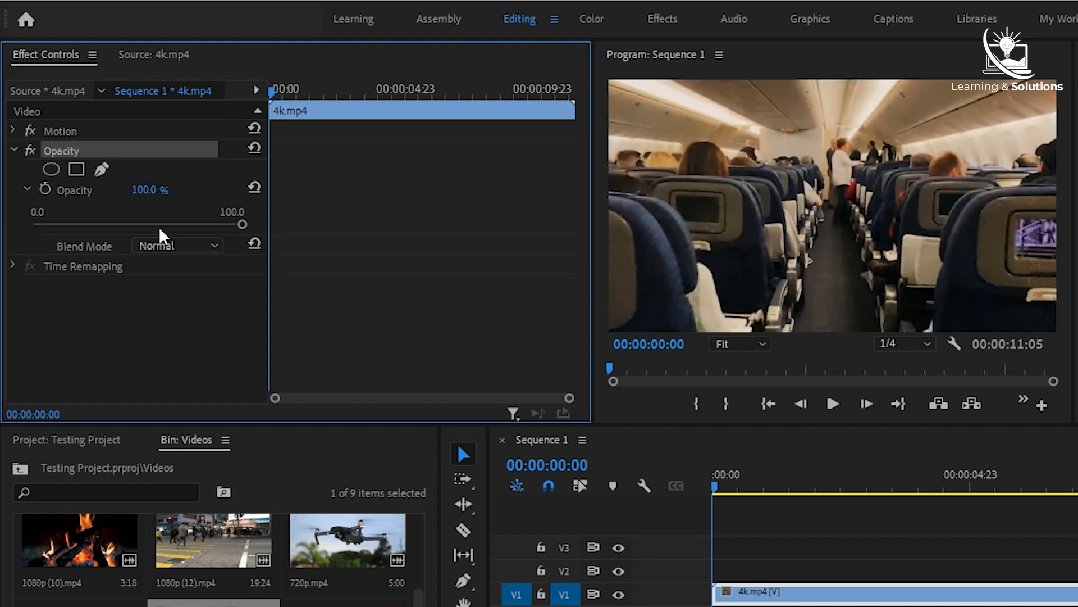
mouse_move(237, 224)
left_mouse_down()
mouse_move(3, 231)
mouse_move(217, 223)
mouse_move(236, 232)
left_mouse_up()
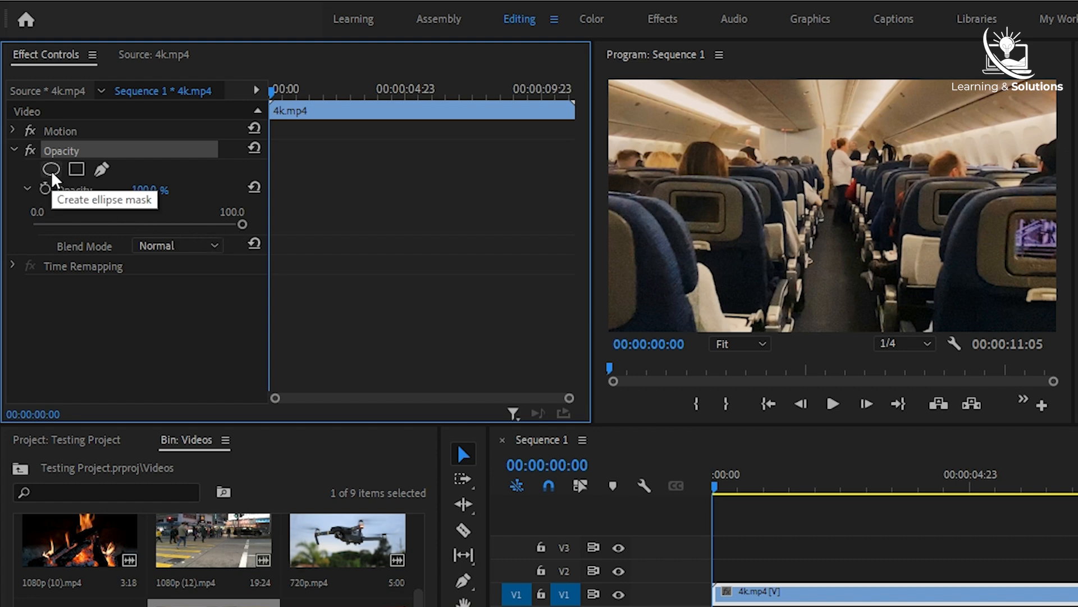
Draw a closed four-point freeform opacity mask with the Pen tool around the standing passengers in the cabin aisle
left_click(100, 171)
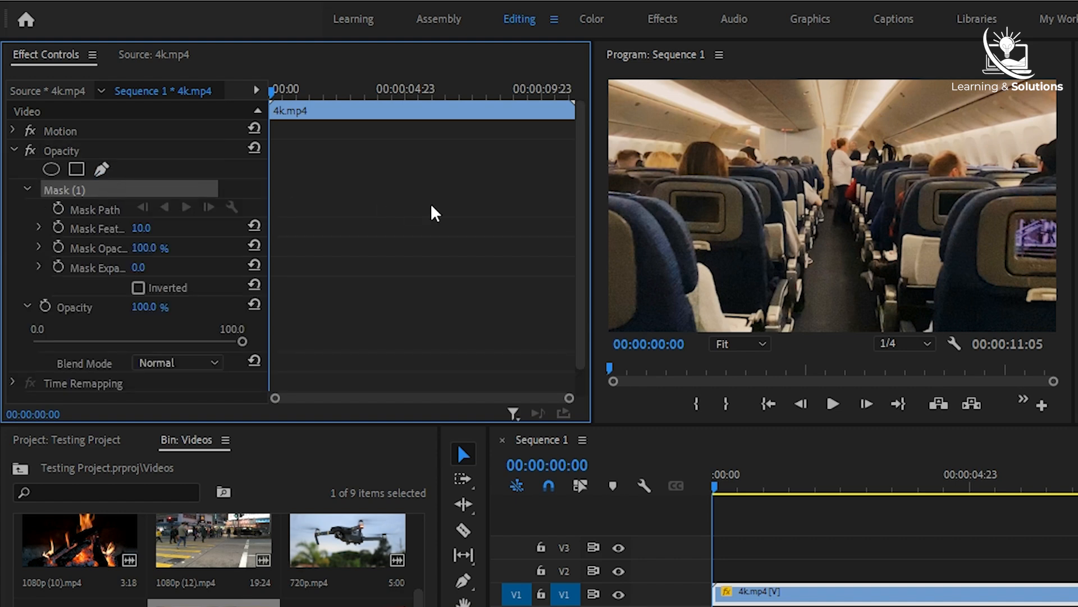
left_click(811, 131)
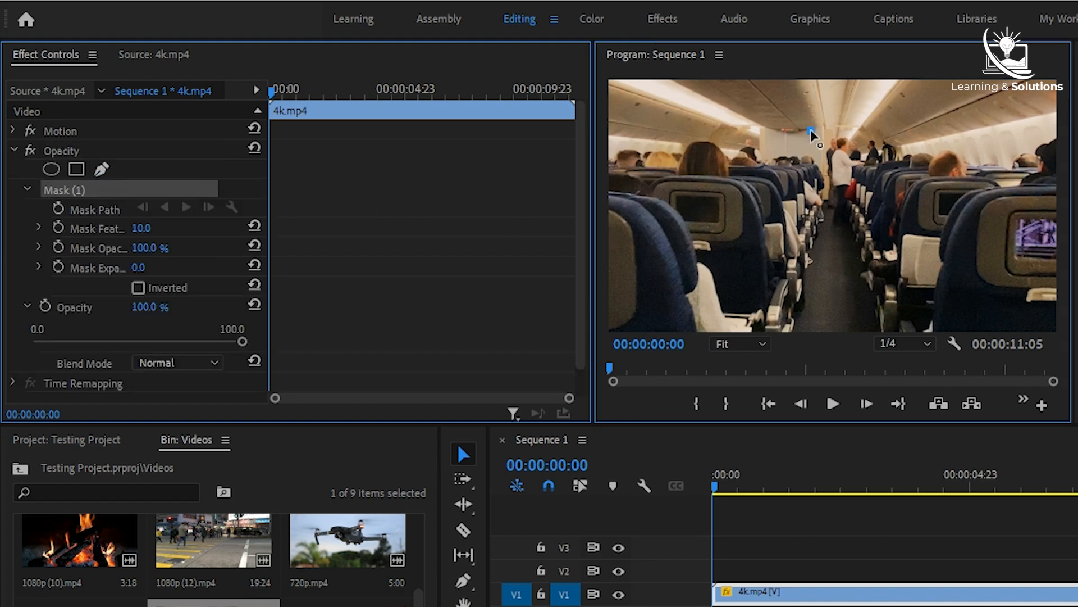
left_click(810, 233)
left_click(916, 232)
left_click(897, 121)
left_click(812, 132)
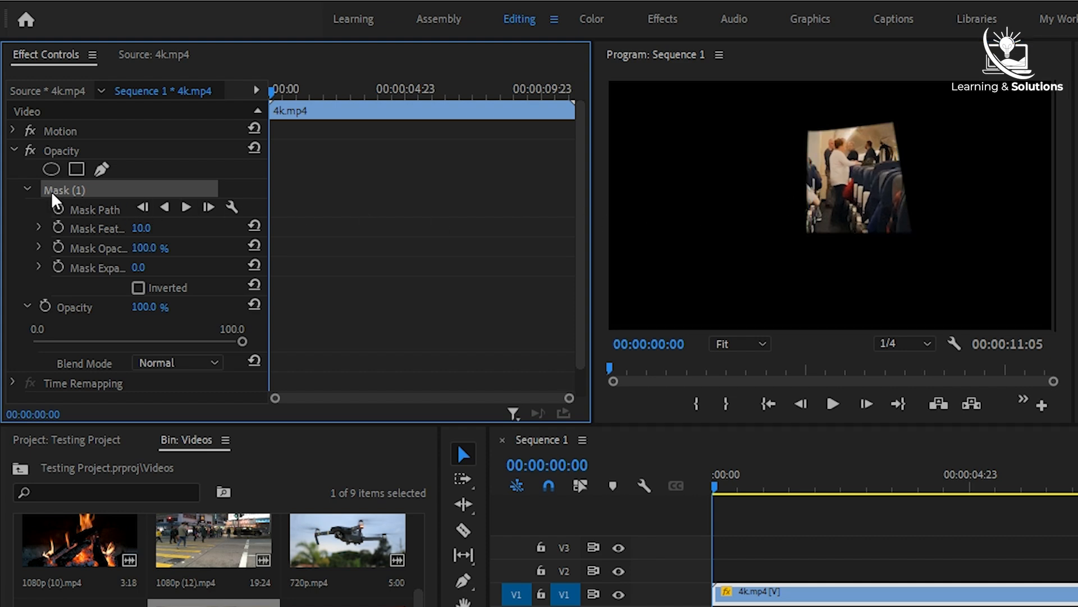
Add an elliptical opacity mask in the frame's upper-left corner and a rectangular opacity mask at the frame's right edge
left_click(78, 207)
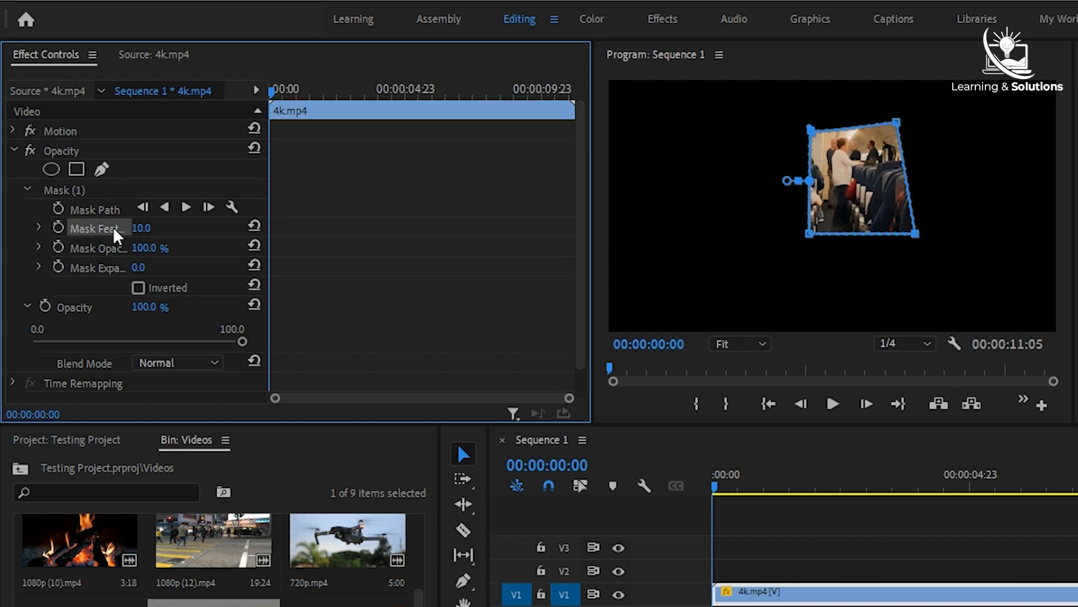
left_click_drag(268, 241, 321, 243)
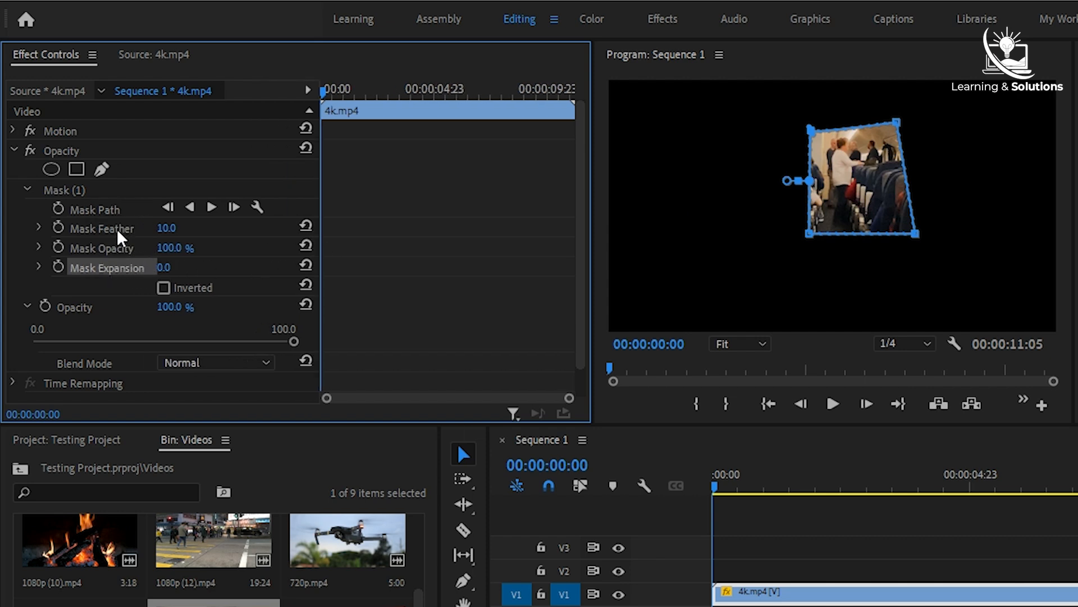
left_click(52, 167)
left_click_drag(805, 248, 589, 122)
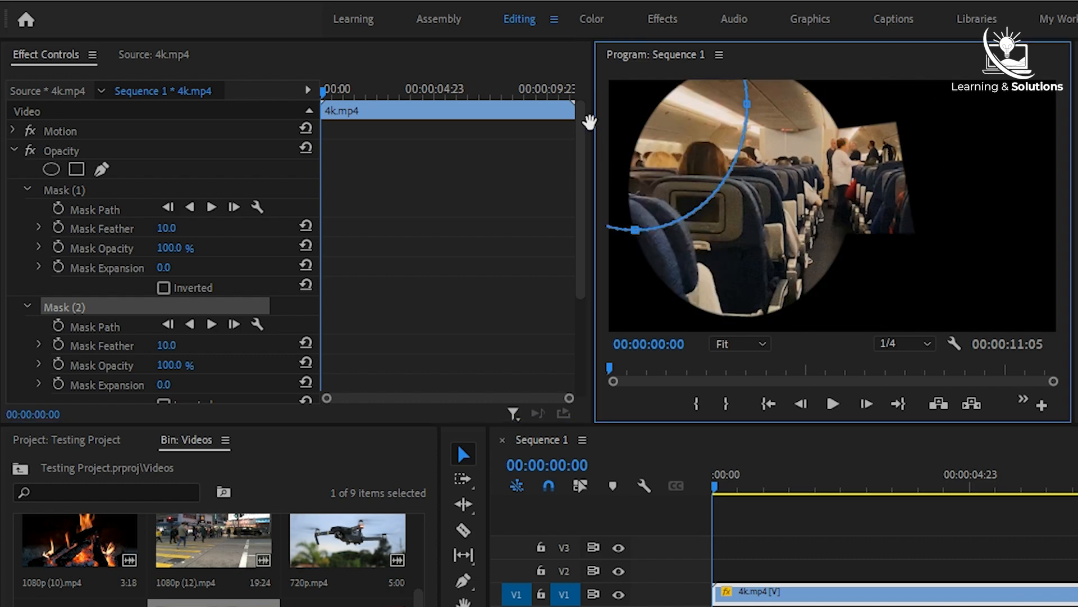
left_click(76, 169)
left_click_drag(759, 231, 1010, 239)
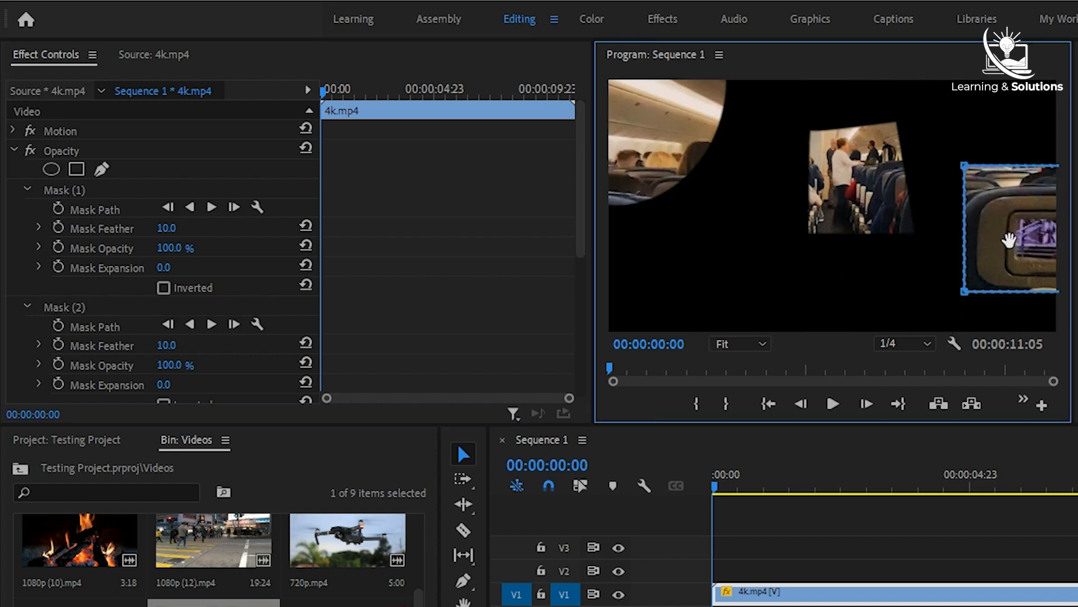
Review the clip's three opacity masks in turn, and delete the elliptical Mask (2) and the rectangular Mask (3)
left_click(71, 186)
left_click(79, 307)
scroll(80, 305, "down", 1)
scroll(84, 292, "down", 3)
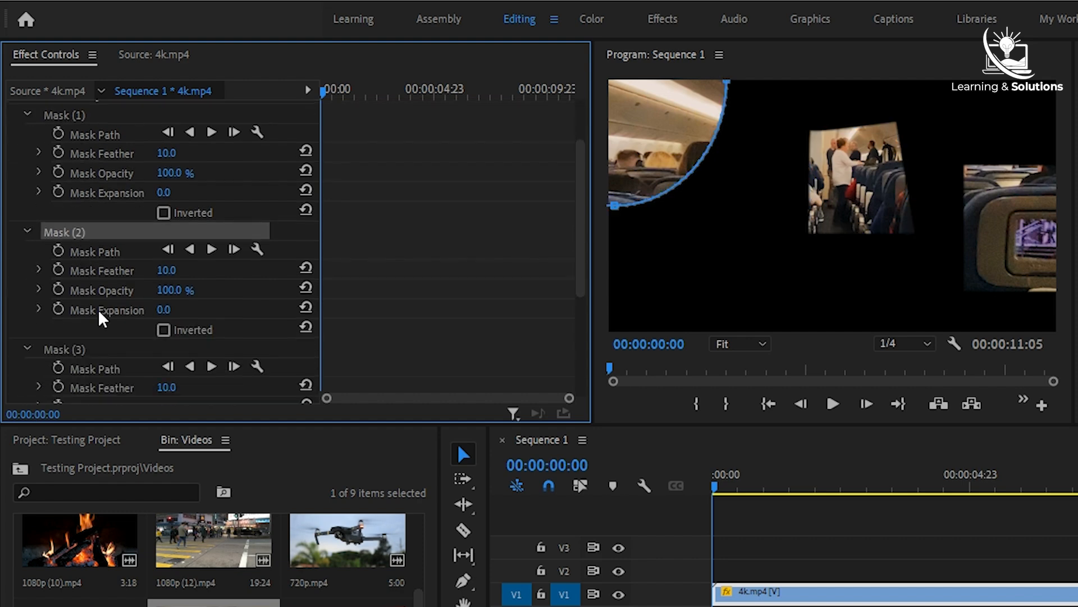
left_click(66, 251)
scroll(101, 303, "up", 2)
scroll(106, 318, "up", 2)
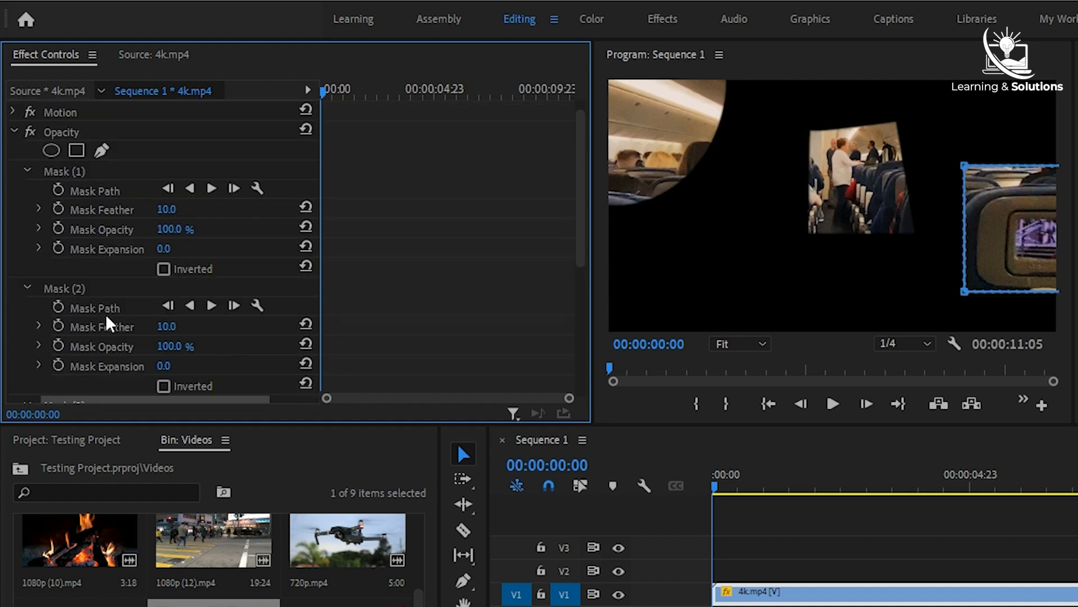
left_click(66, 286)
key("Delete")
left_click(66, 286)
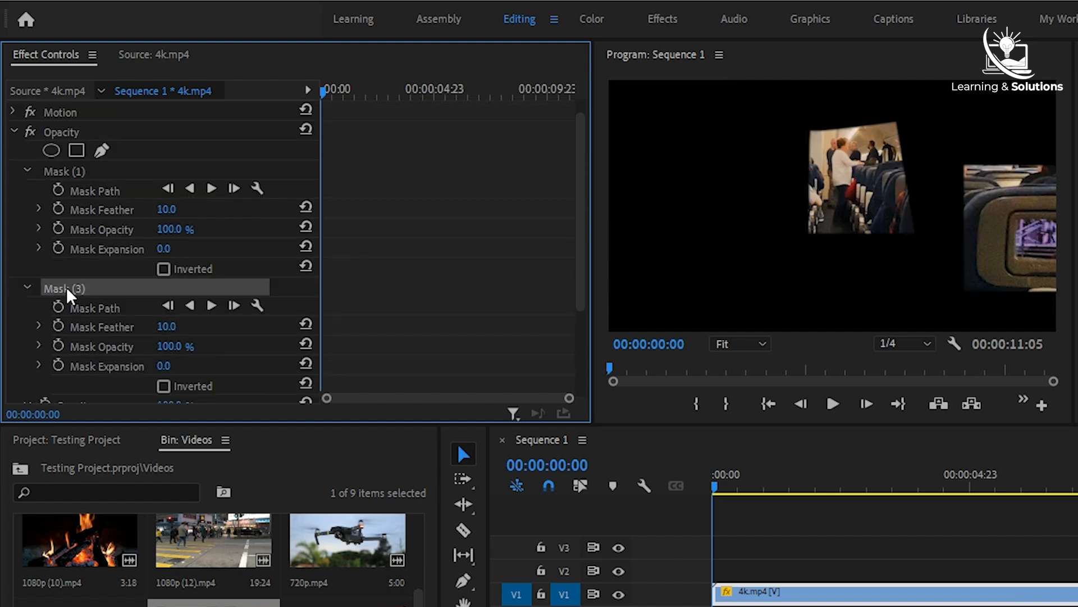
key("Delete")
left_click(27, 287)
Shift Mask (1) slightly up and left in the frame, raise its Mask Feather to 216, and reduce the feather to 110.4
left_click(86, 209)
left_click_drag(837, 180, 801, 169)
left_click(106, 228)
left_click_drag(167, 234, 263, 233)
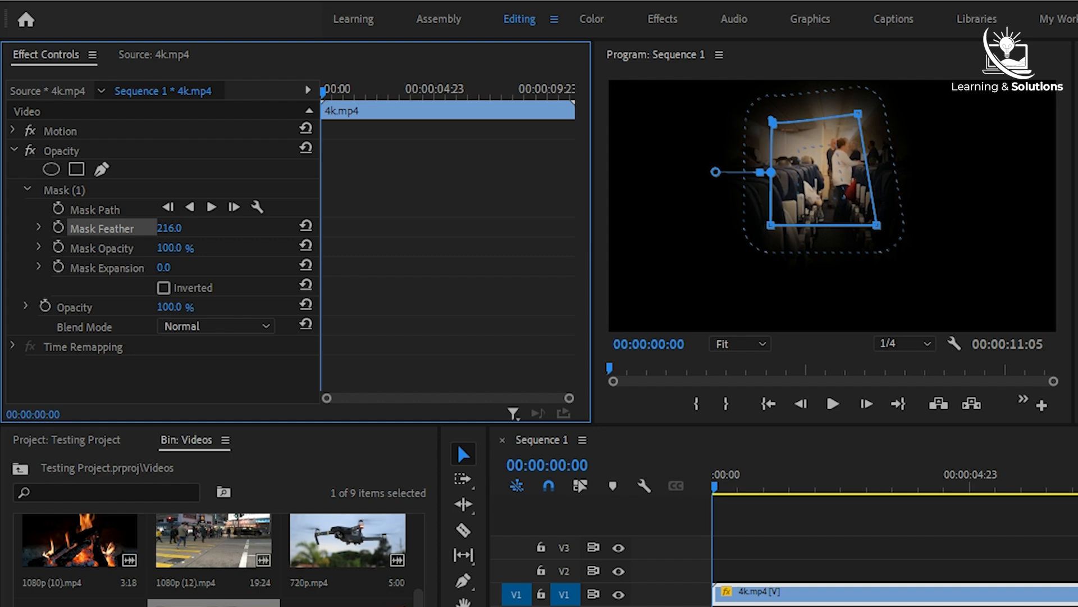
left_click(40, 228)
left_click_drag(187, 262, 135, 263)
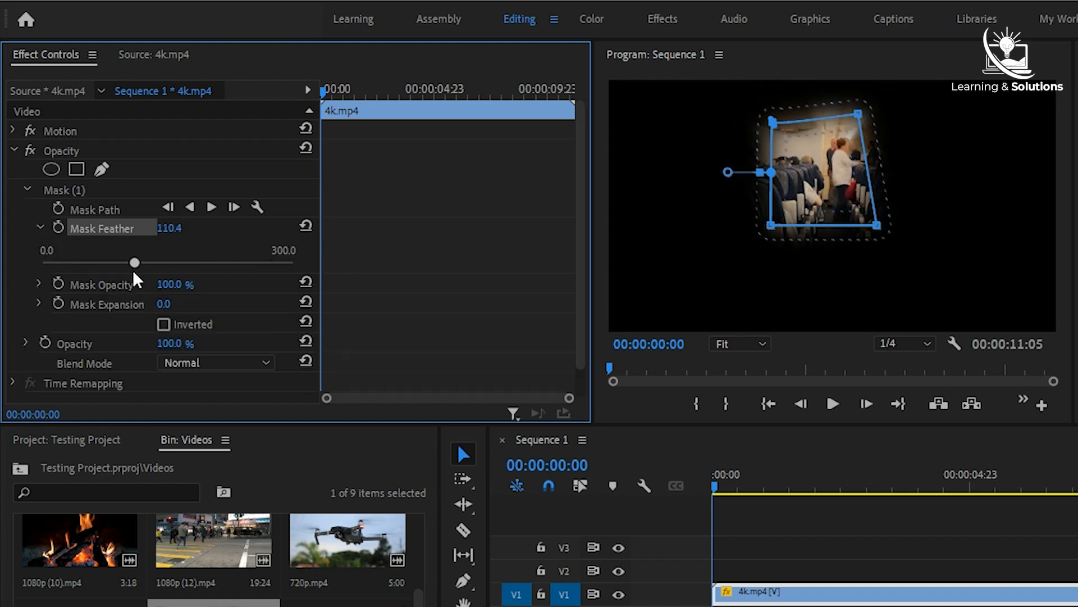
left_click(40, 228)
Try Mask (1)'s Mask Opacity at 52.8%, restore it to 100%, and set Mask Expansion to -28
left_click(92, 247)
mouse_move(169, 253)
left_mouse_down()
mouse_move(111, 253)
mouse_move(183, 250)
left_mouse_up()
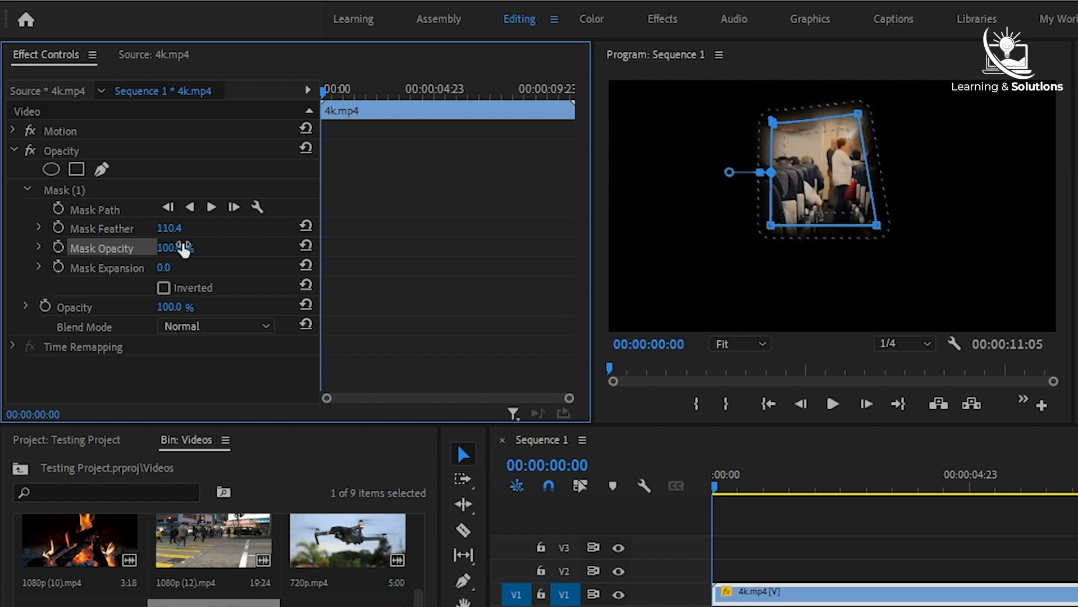
left_click(38, 247)
left_click_drag(291, 282, 180, 281)
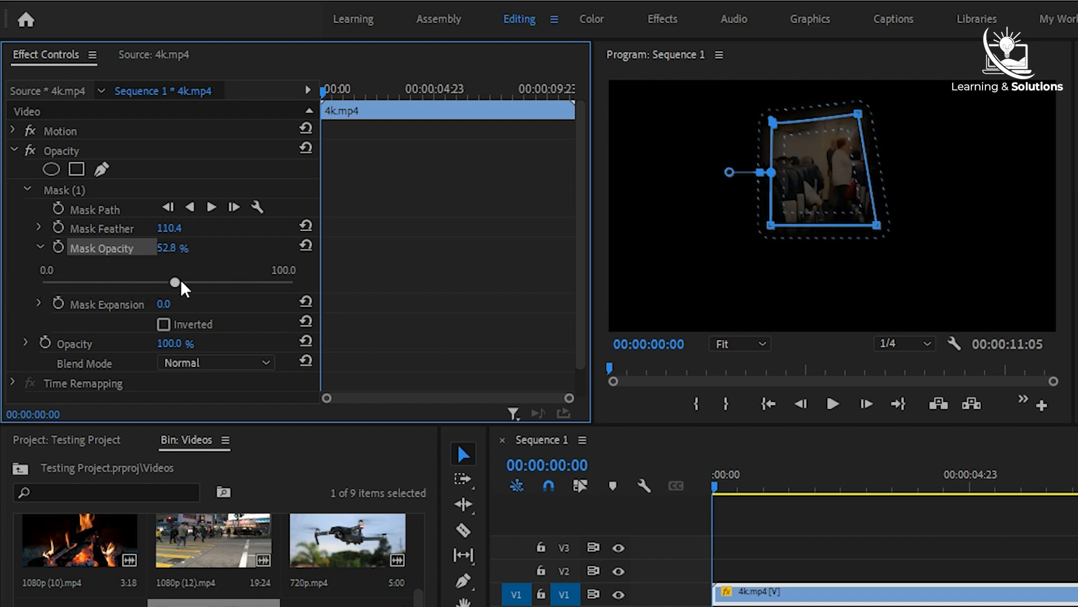
left_click(40, 247)
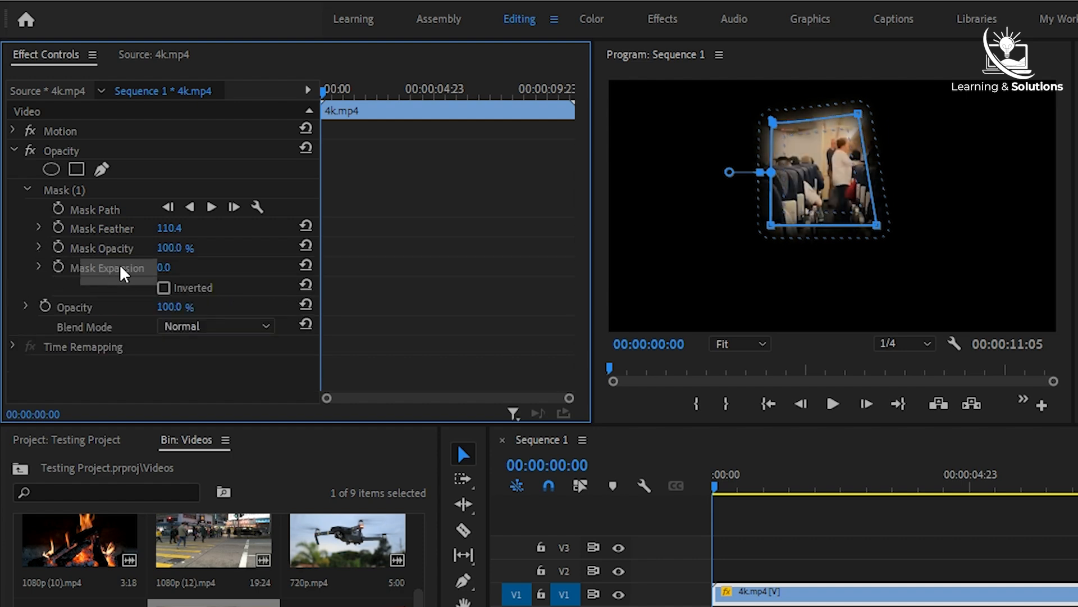
mouse_move(163, 267)
left_mouse_down()
mouse_move(284, 268)
mouse_move(147, 267)
left_mouse_up()
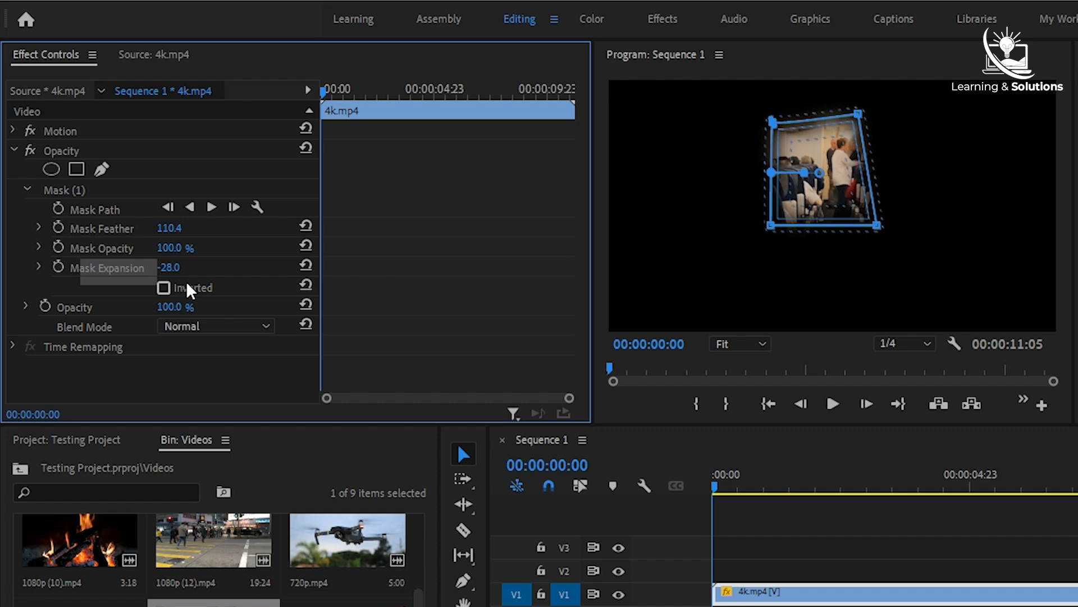
Try inverting Mask (1), turn the inversion off again, and delete the mask from the Opacity effect
left_click(163, 288)
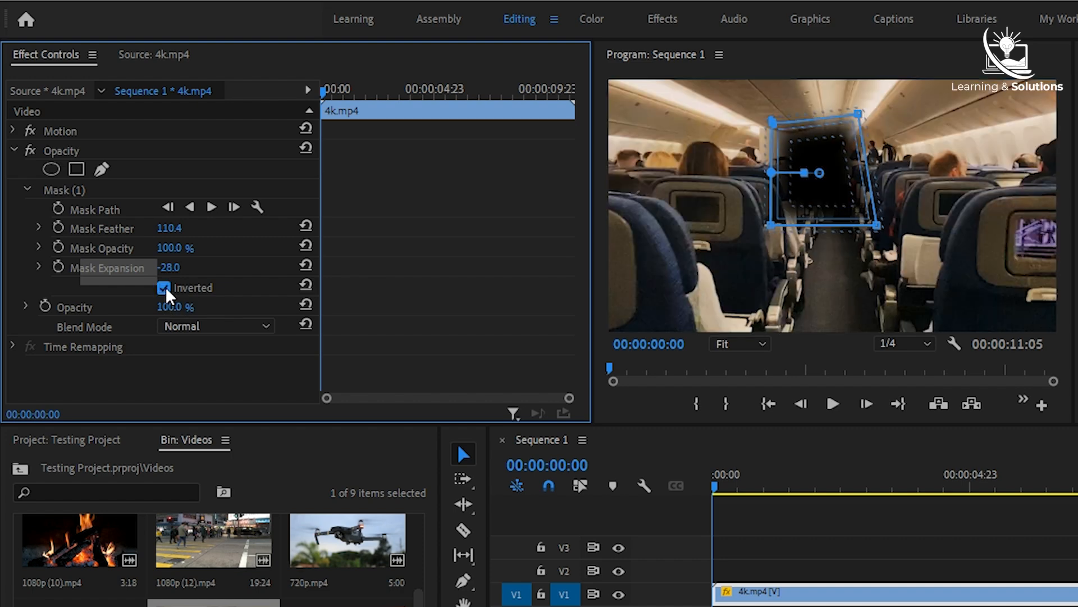
left_click(164, 288)
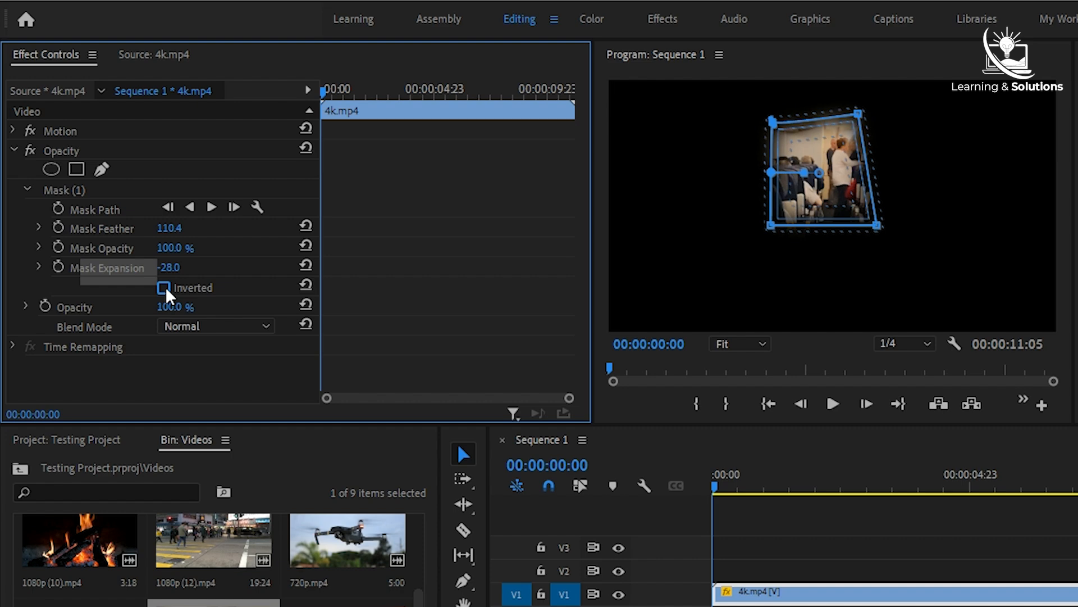
left_click(52, 190)
key("Delete")
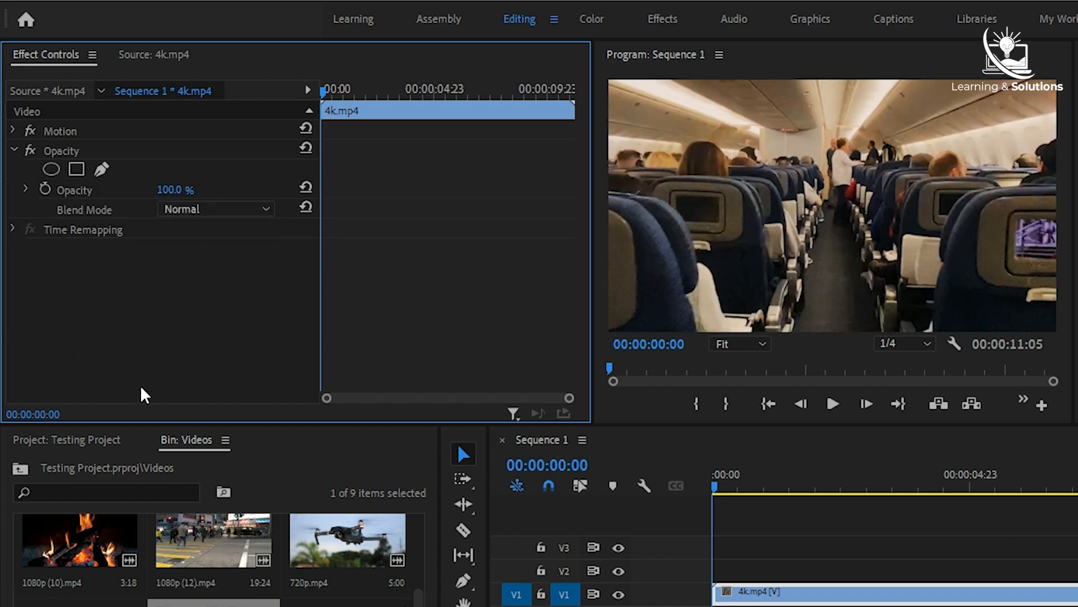
Place fire-particles-background-CF9ZMCJ.mov on track V2 above 4k.mp4 at the sequence start and select it
left_click_drag(349, 606, 711, 573)
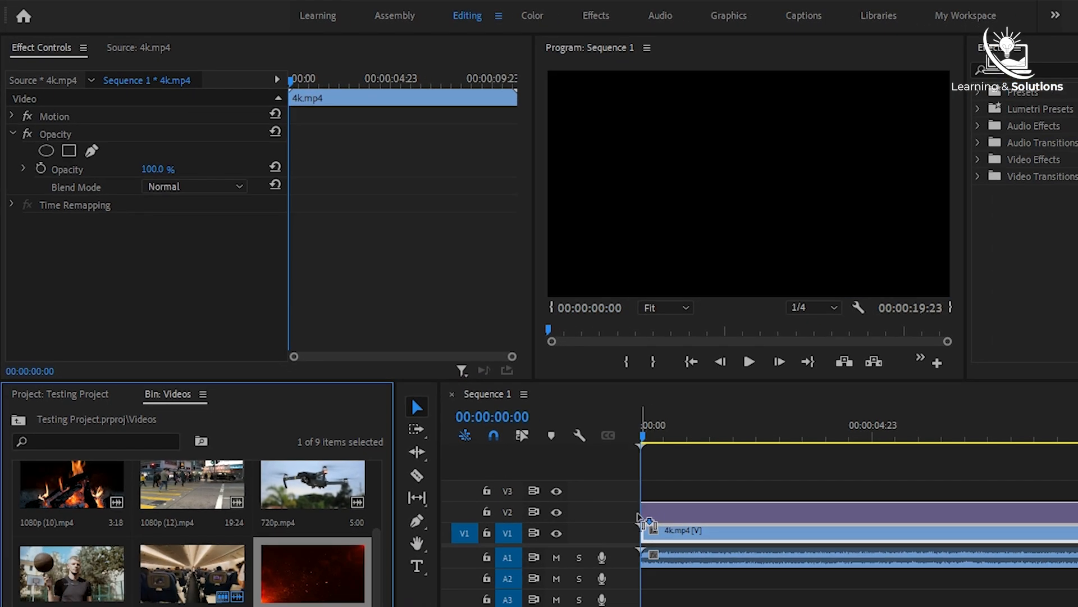
left_click_drag(638, 514, 638, 516)
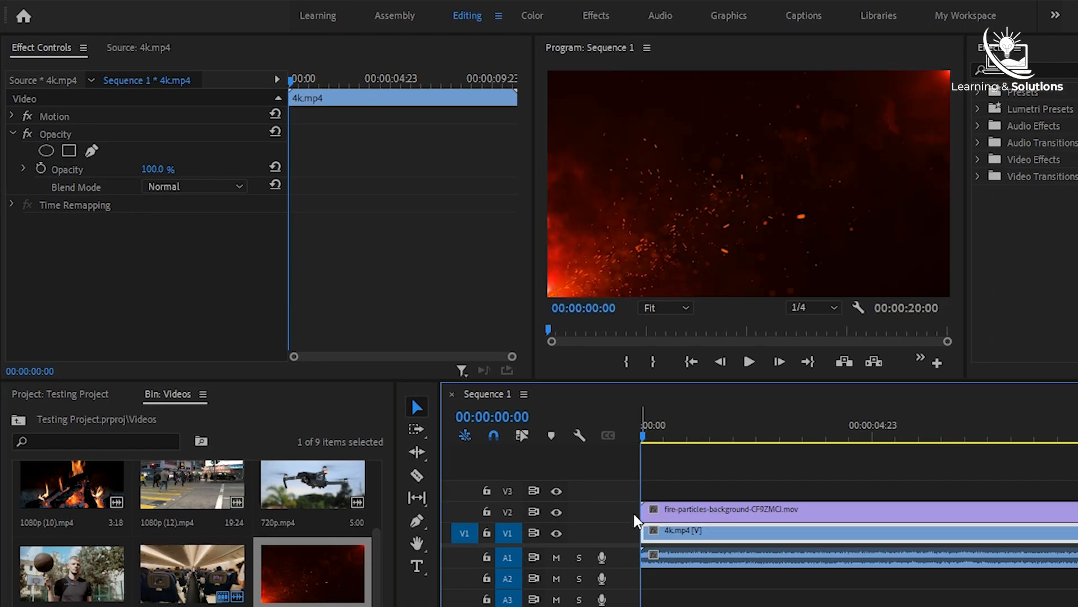
left_click(667, 512)
left_click(670, 532)
left_click(671, 516)
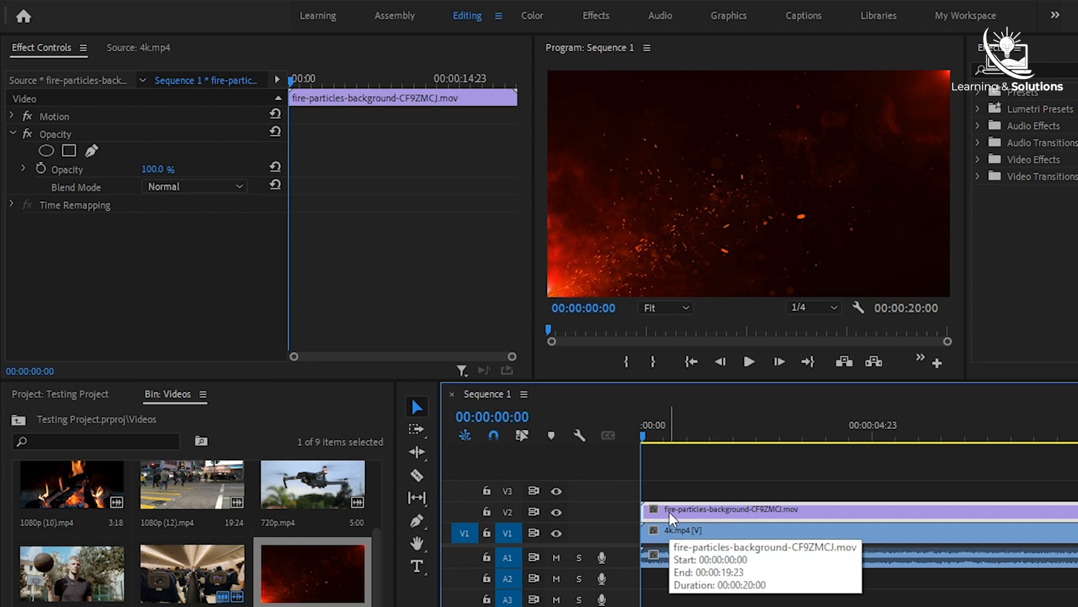
Set the fire particles clip's Blend Mode to Screen and compare the composite with track V2 hidden and shown
left_click(202, 188)
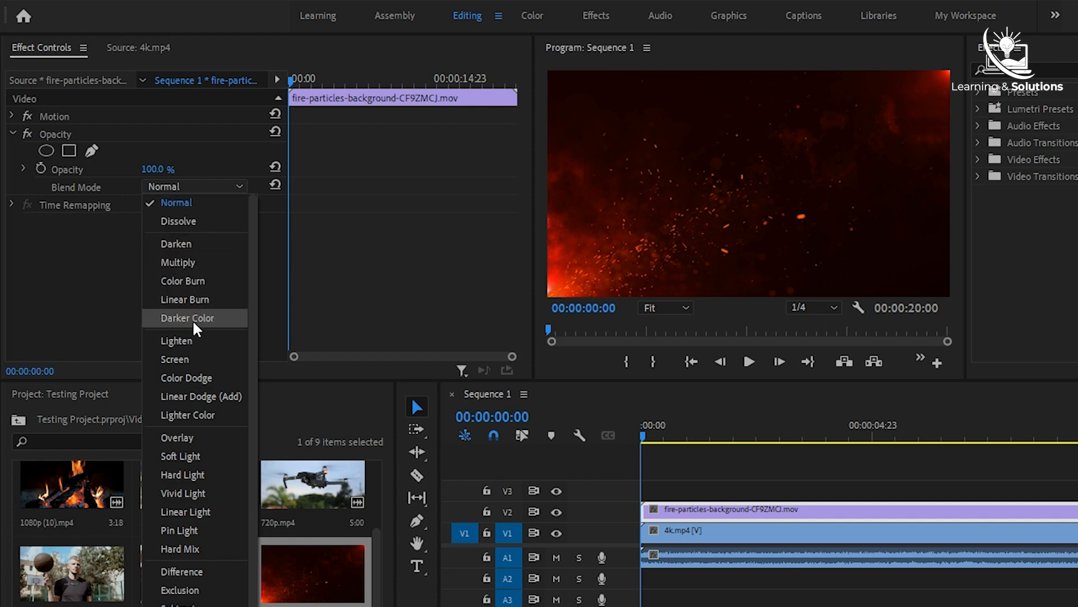
left_click(185, 361)
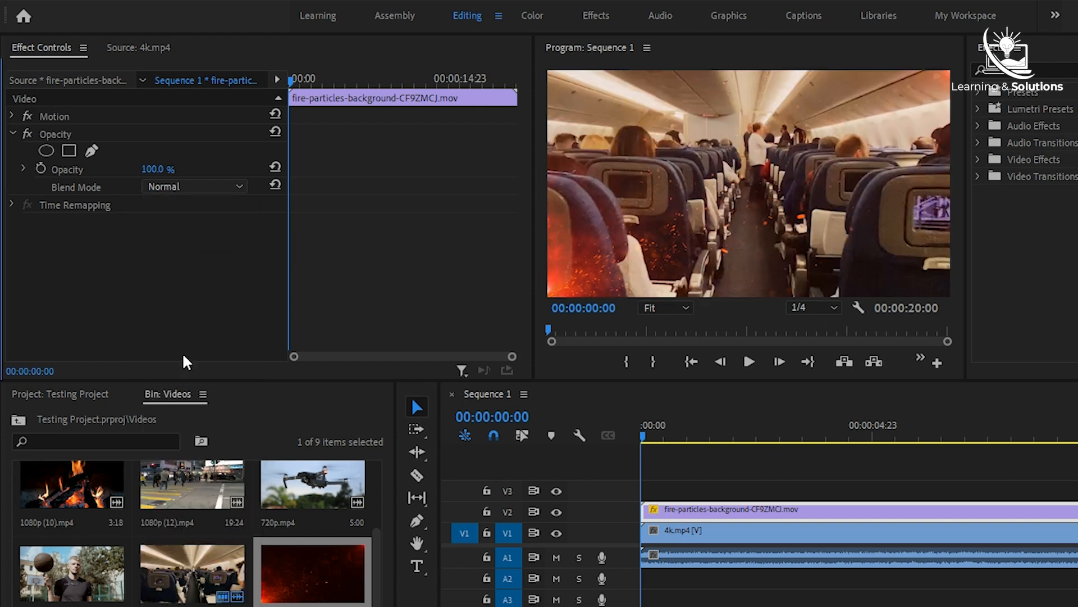
left_click(734, 511)
left_click(734, 532)
left_click(732, 512)
left_click(555, 513)
left_click(556, 513)
left_click(749, 363)
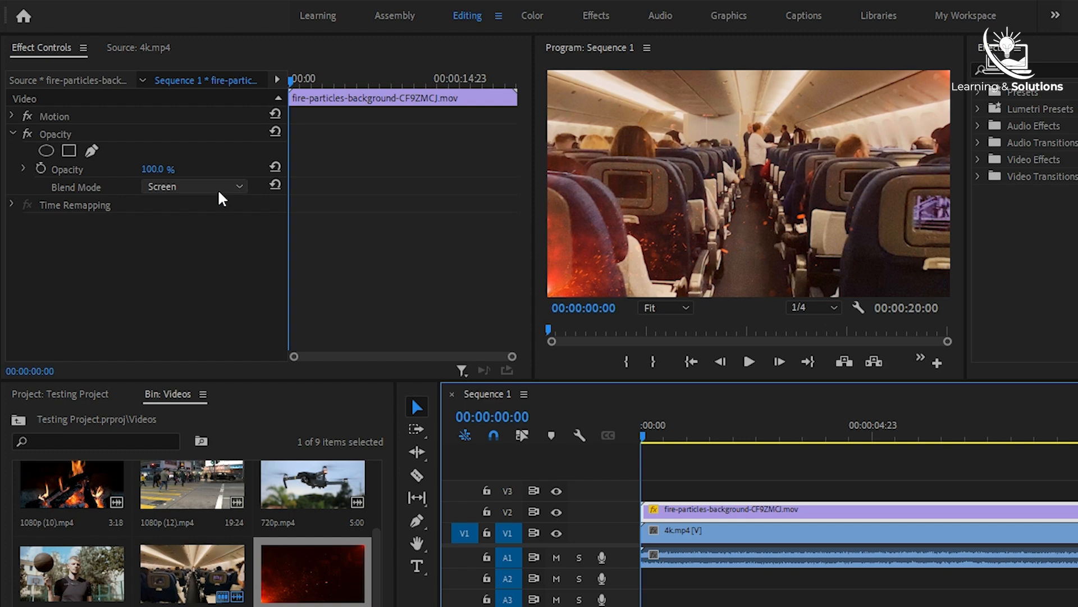
Try other blend modes on the fire particles clip, including Hue and Color
left_click(219, 191)
left_click(214, 309)
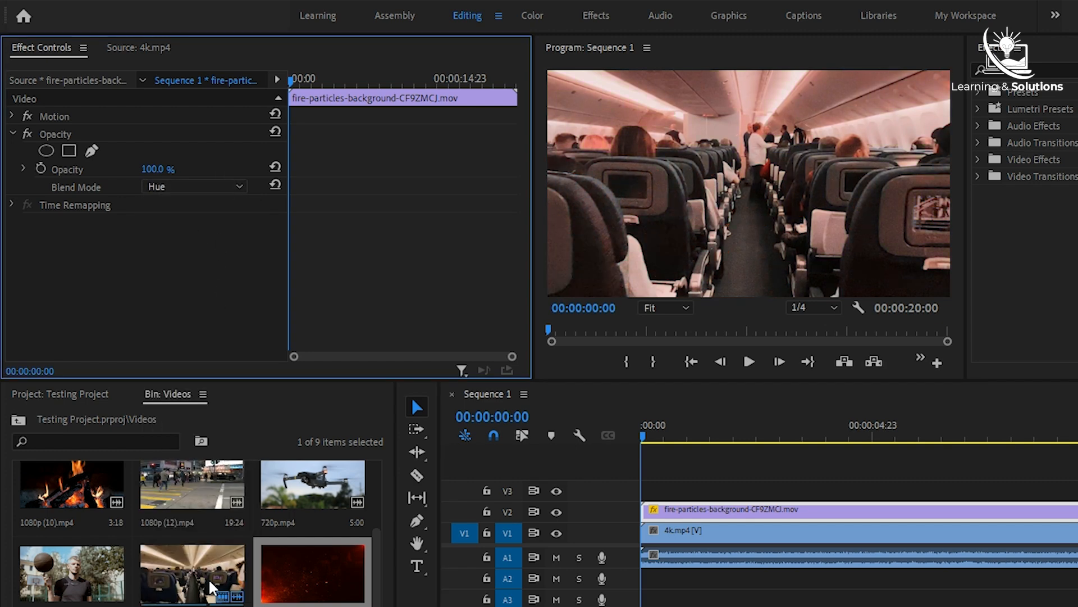
left_click(223, 192)
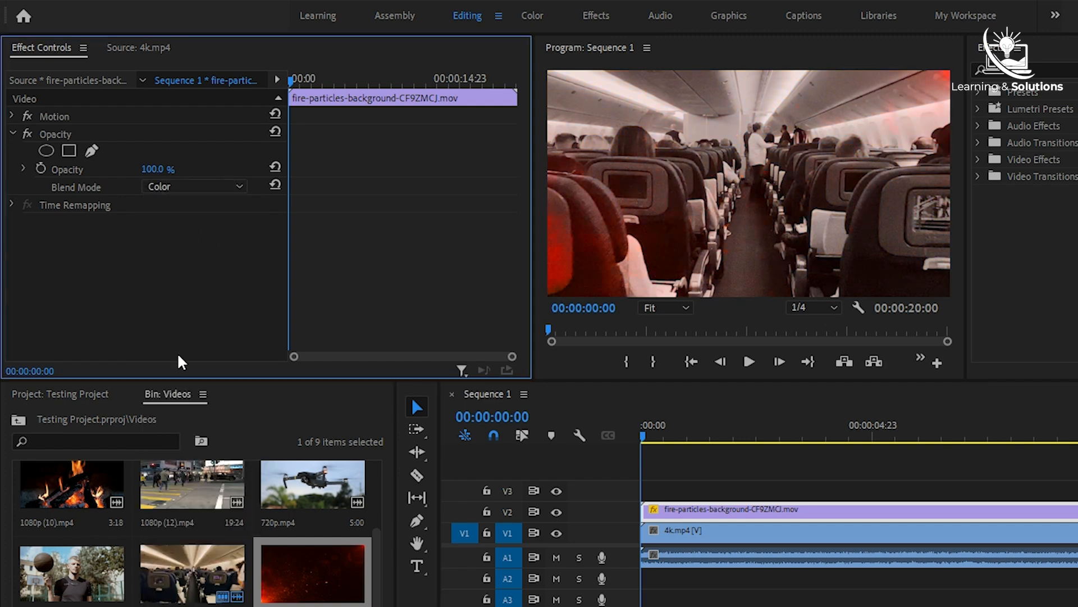
left_click(219, 187)
left_click(174, 428)
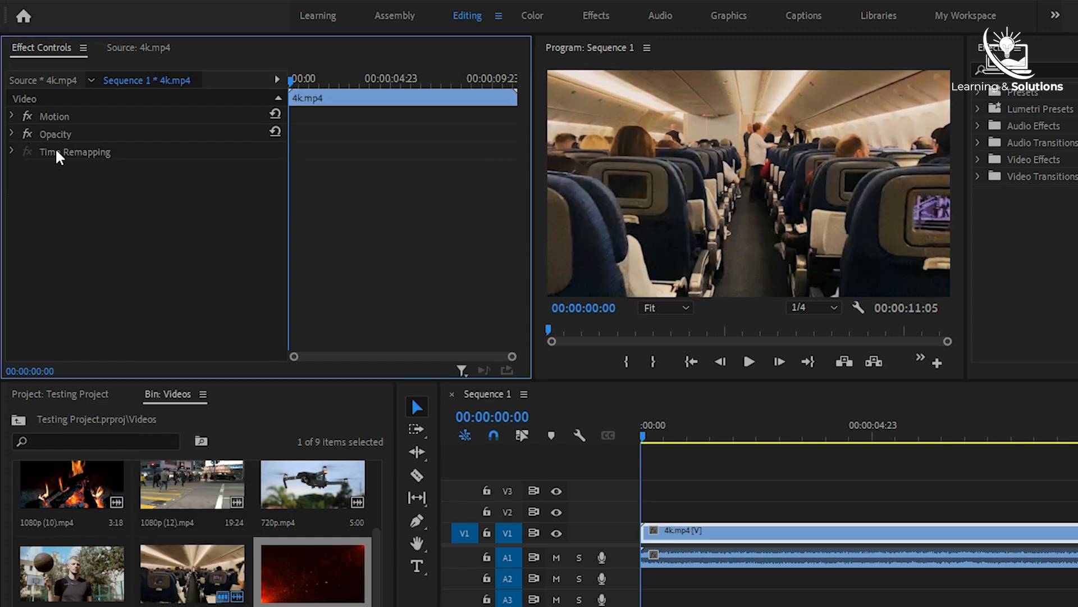
Expand the Time Remapping effect of 4k.mp4, and delete the clip's video and audio from the sequence
left_click(46, 152)
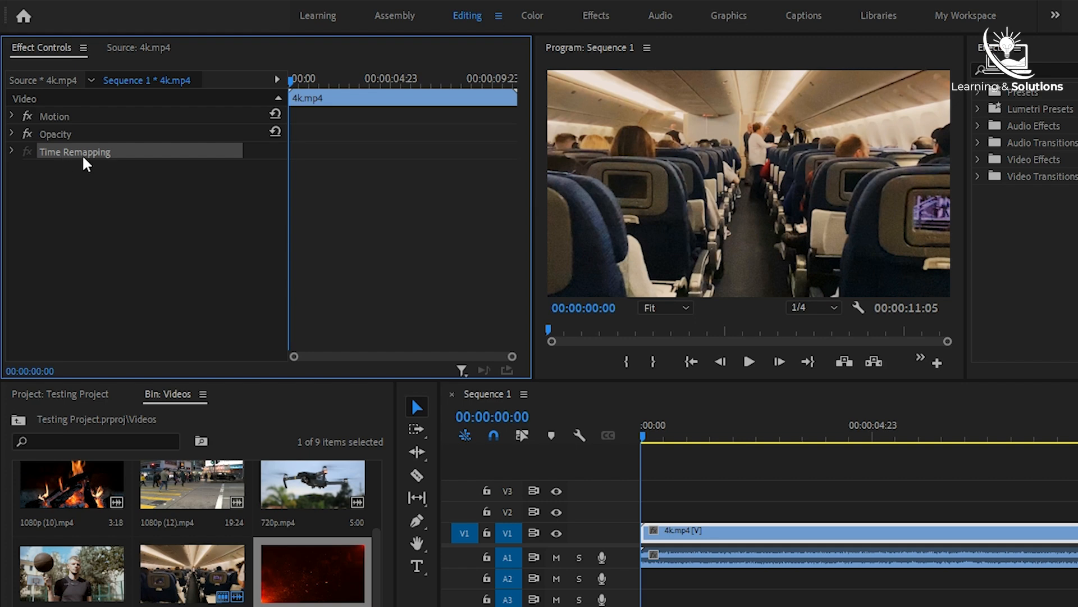
left_click(12, 152)
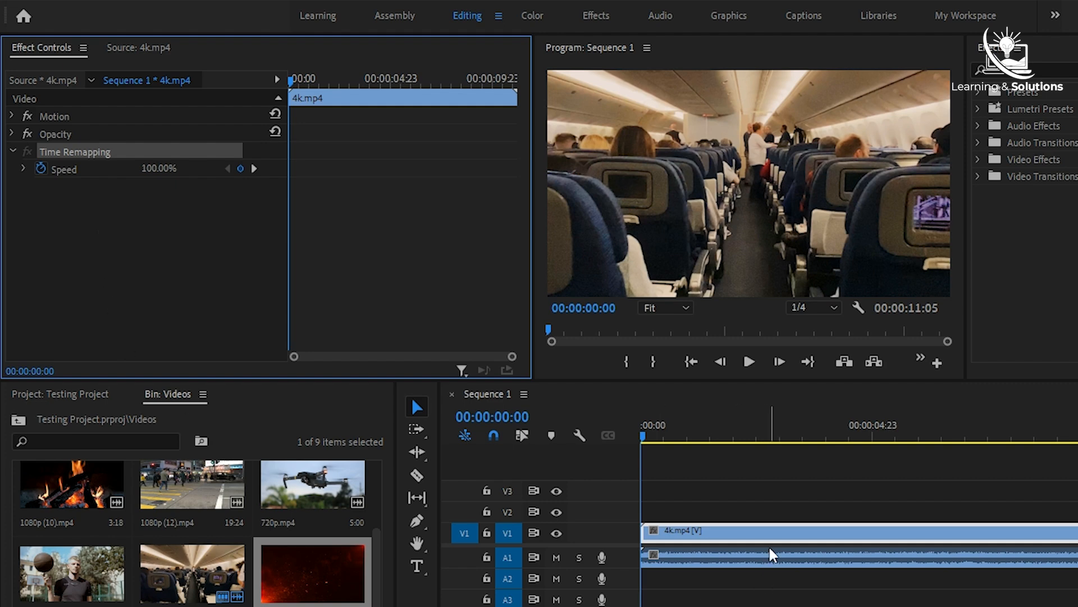
left_click_drag(772, 502, 709, 604)
key("Delete")
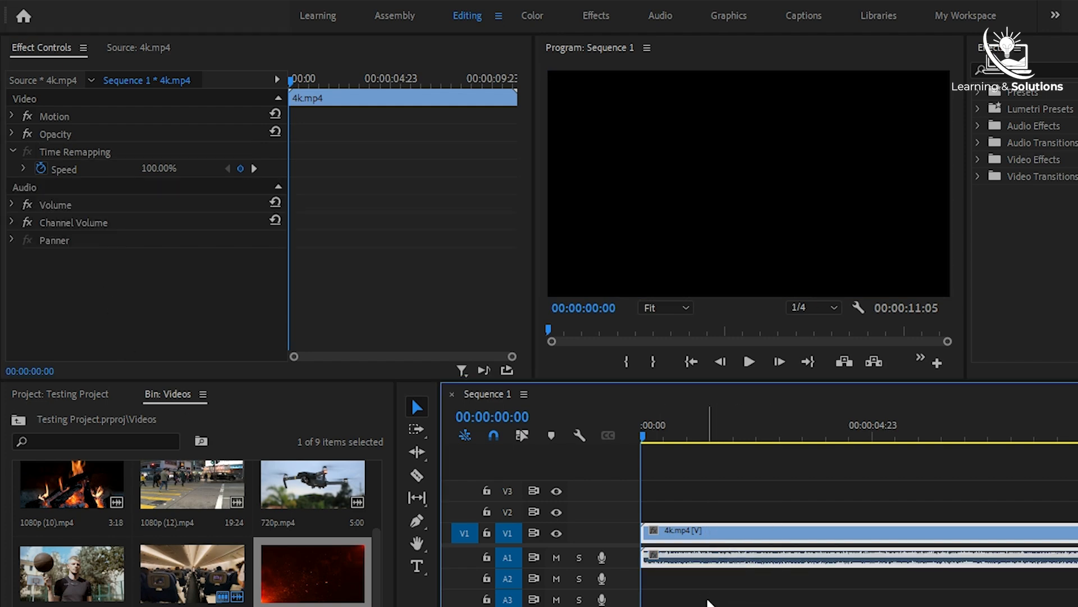
Place 1080p (2).mov on track V1 at the sequence start and expand its Motion effect
scroll(286, 587, "up", 2)
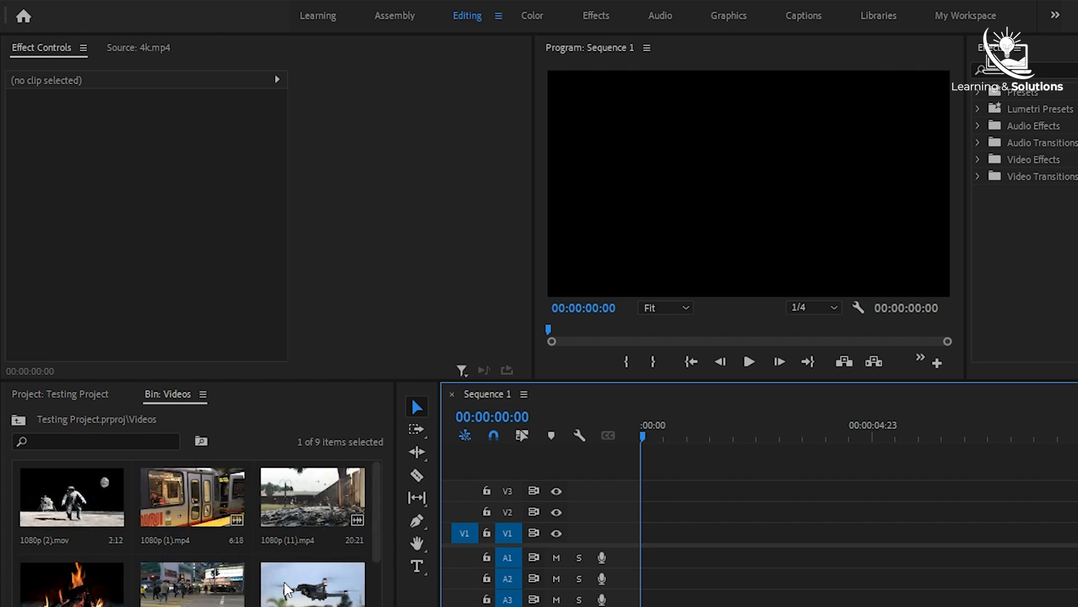
left_click(70, 506)
left_click_drag(70, 505, 651, 521)
left_click(681, 367)
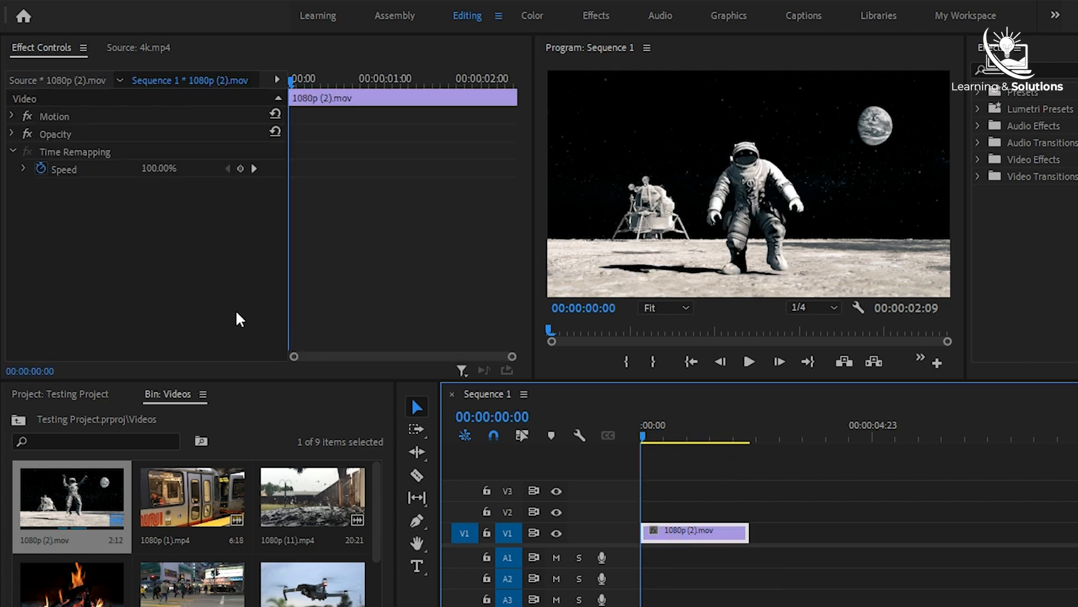
left_click(11, 116)
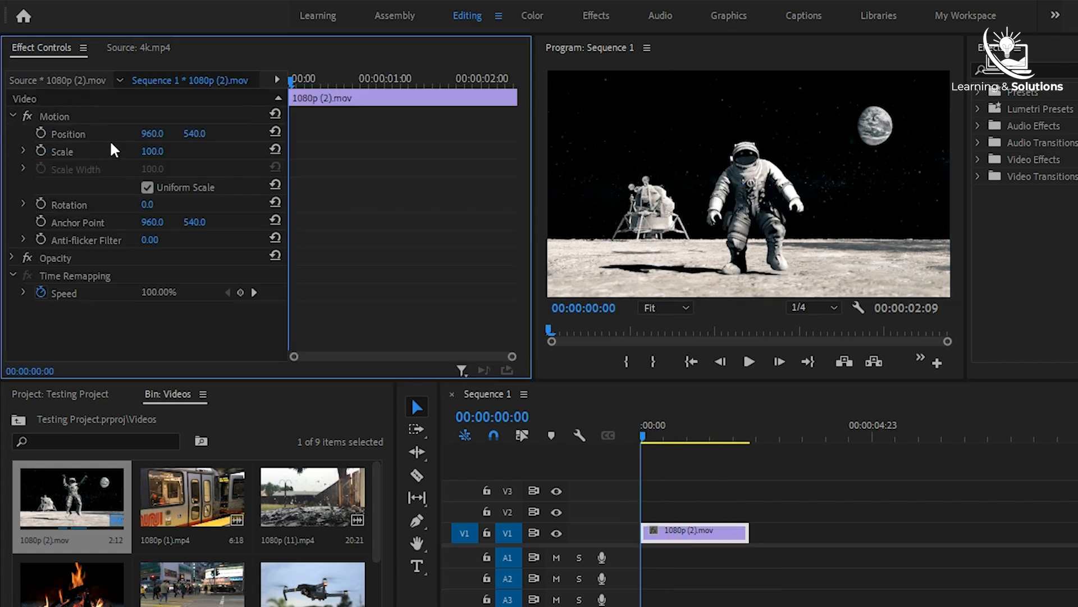
Try animating the astronaut clip's Scale with a keyframe of 100 at its start and a larger value at its end
left_click_drag(289, 137, 304, 134)
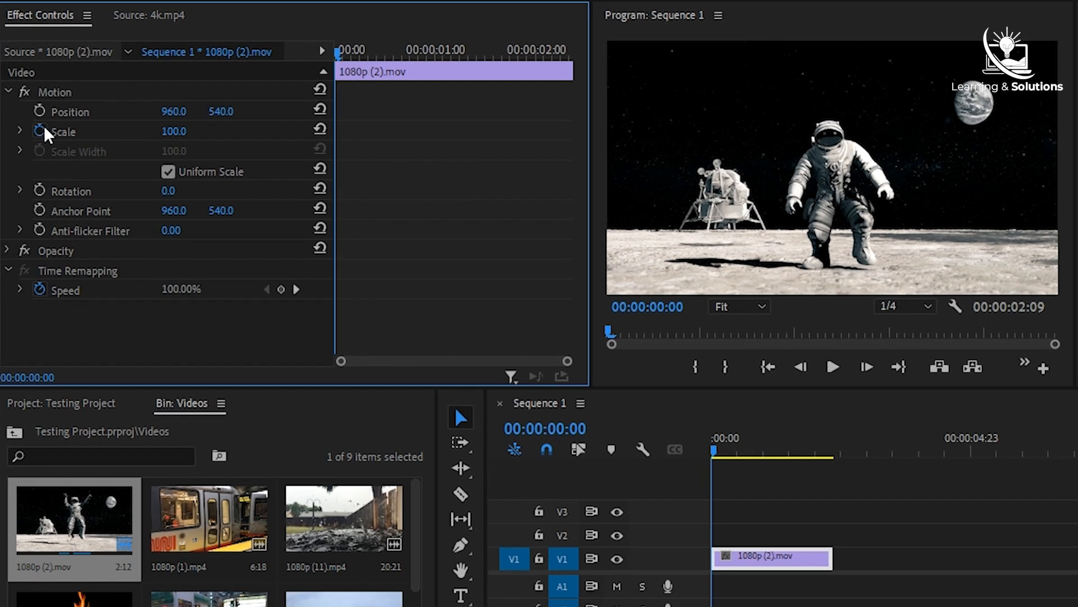
left_click(40, 145)
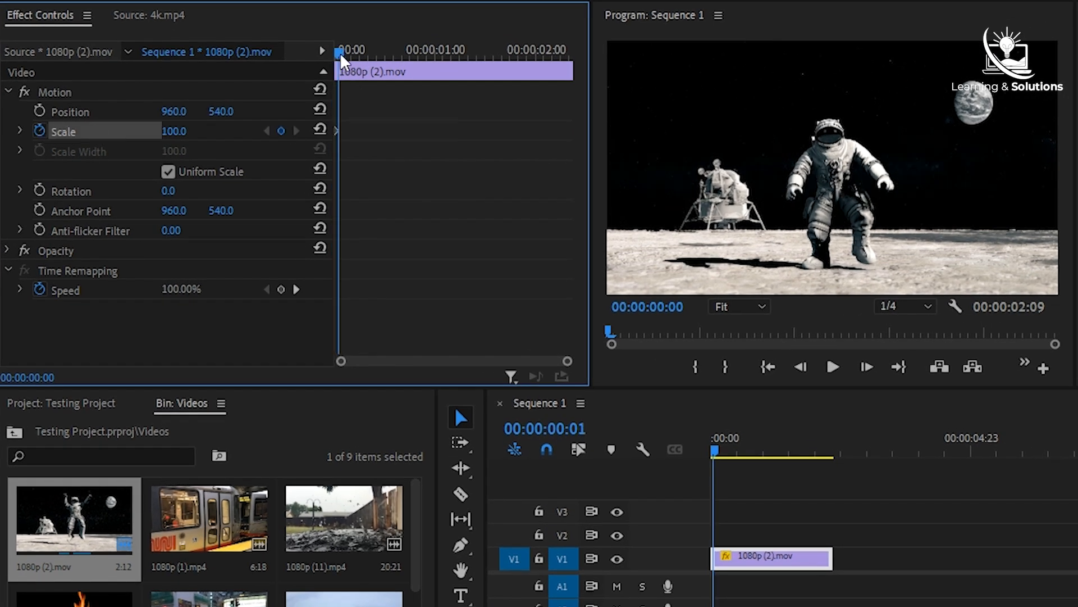
left_click_drag(341, 56, 585, 62)
left_click_drag(180, 136, 216, 136)
left_click_drag(369, 53, 313, 72)
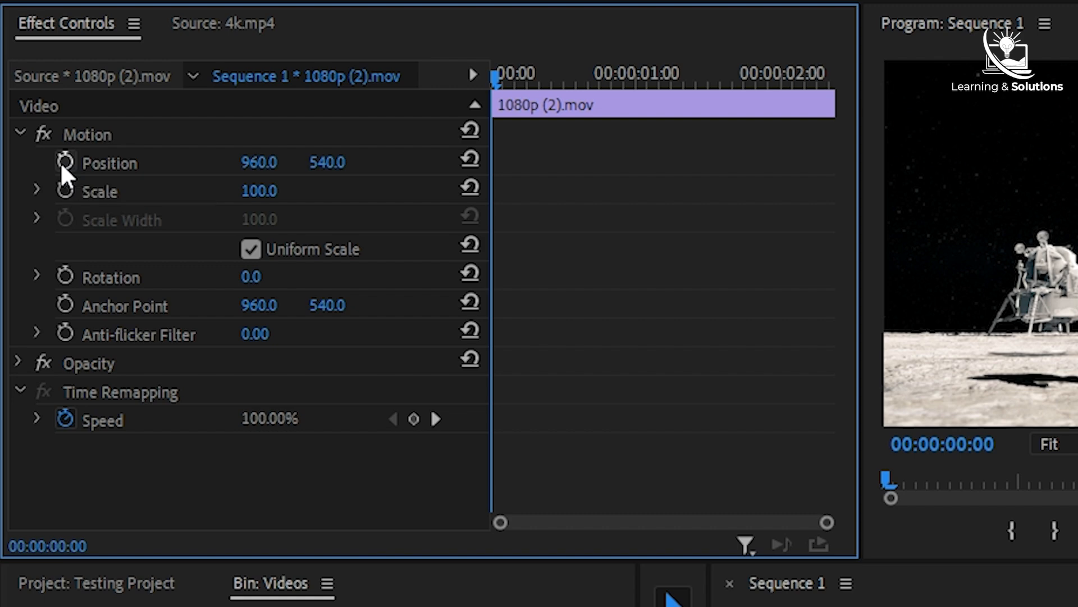
Try animating the astronaut clip's Position with keyframes of 960, 540 at its start and 1565, 540 at 00:00:02:07
left_click(64, 162)
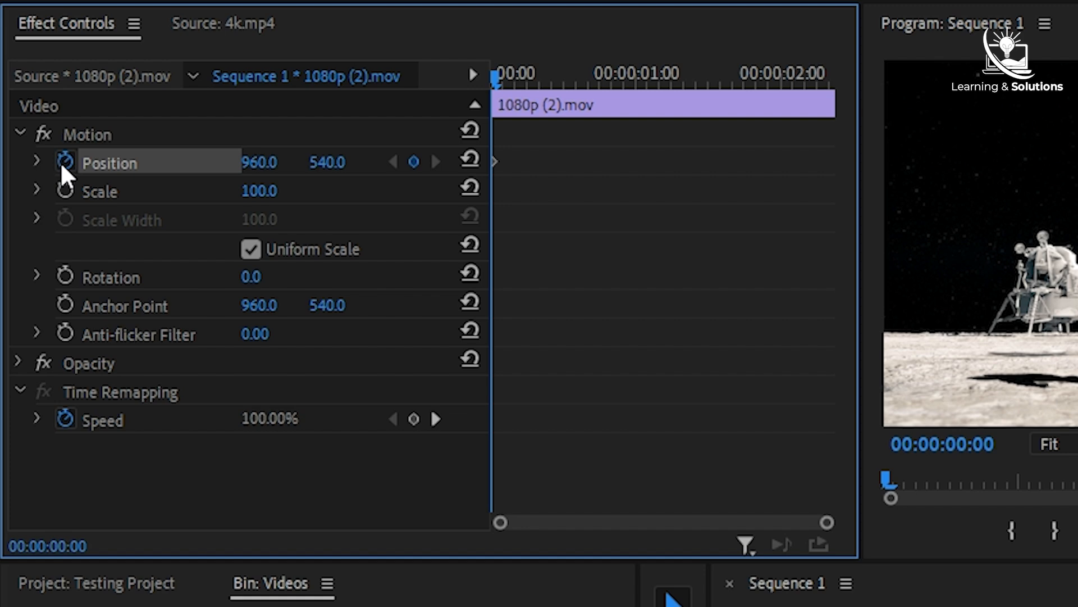
left_click_drag(495, 162, 523, 162)
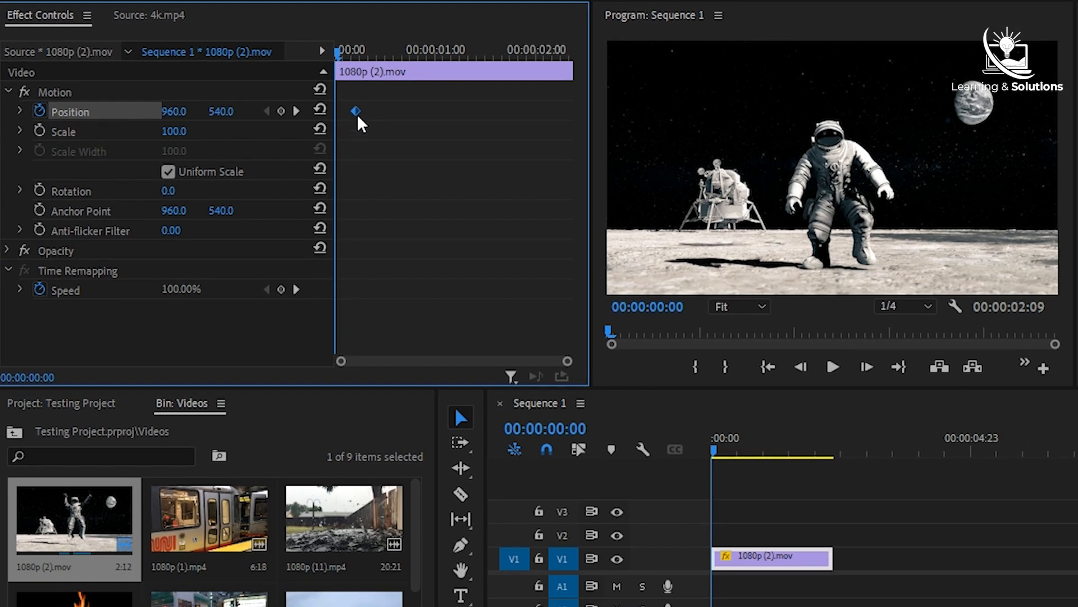
left_click_drag(357, 116, 344, 117)
left_click_drag(341, 52, 571, 71)
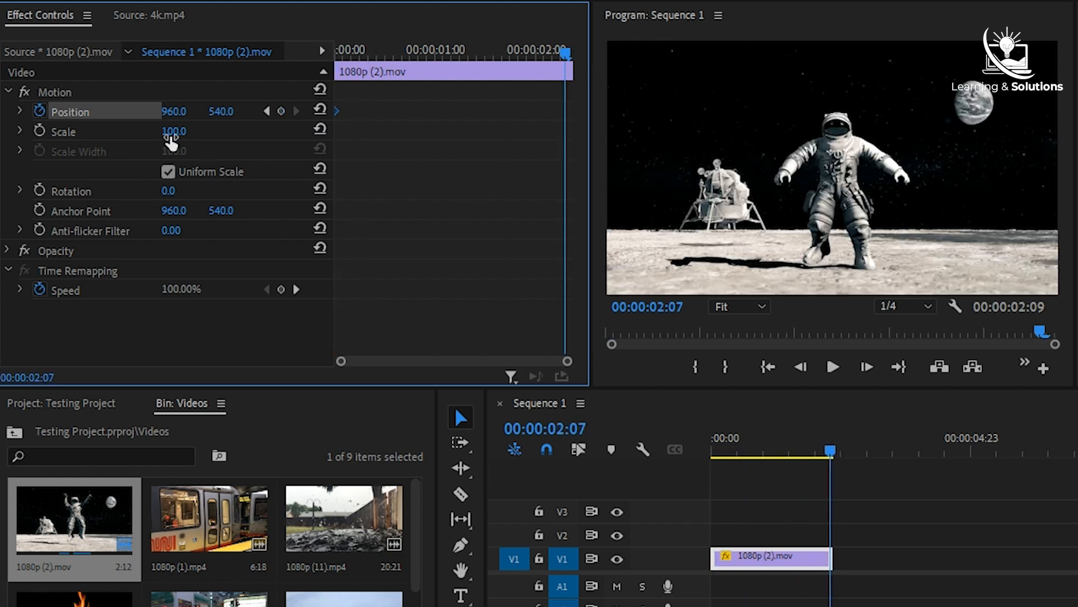
left_click_drag(170, 116, 509, 116)
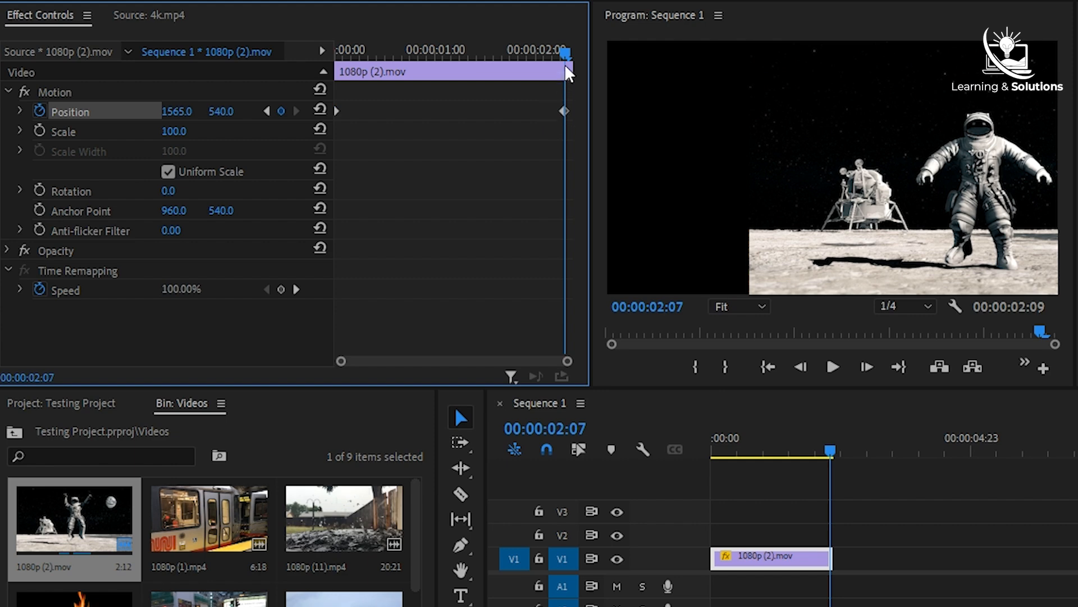
Move the last Position keyframe to the very end of the astronaut clip and play the animation from the start
left_click_drag(566, 54, 540, 54)
left_click(281, 112)
right_click(538, 111)
left_click(551, 153)
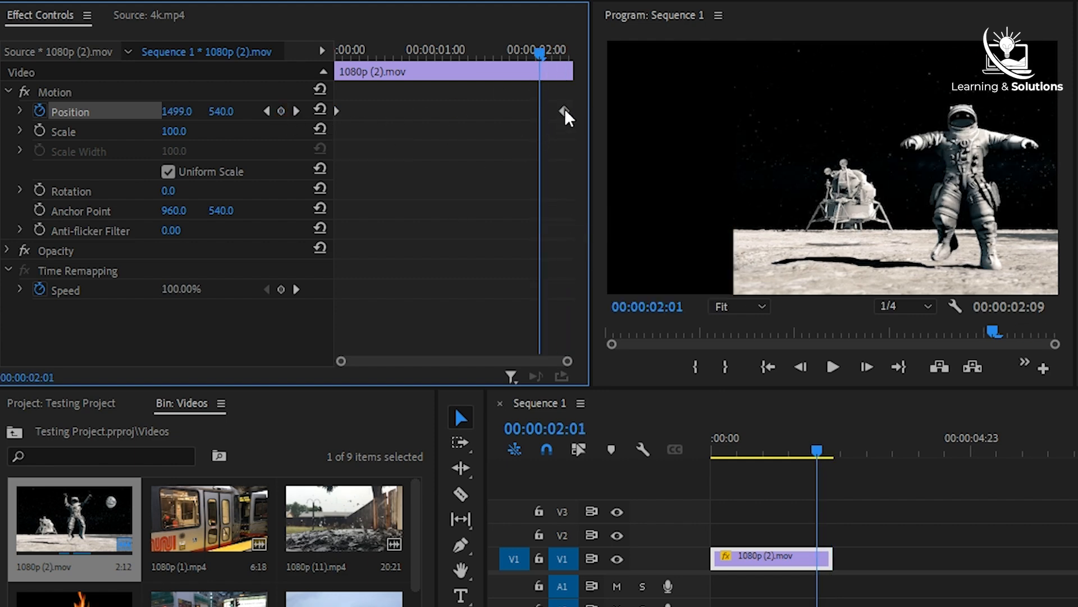
left_click_drag(565, 112, 572, 112)
left_click_drag(367, 53, 334, 56)
left_click(833, 370)
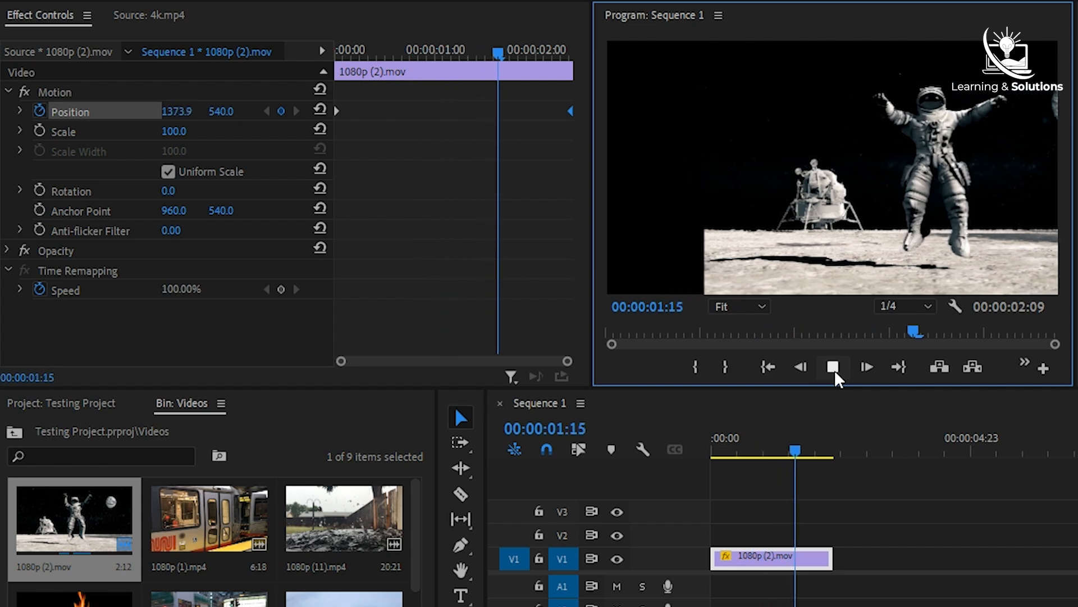
left_click(833, 368)
left_click_drag(833, 453, 692, 451)
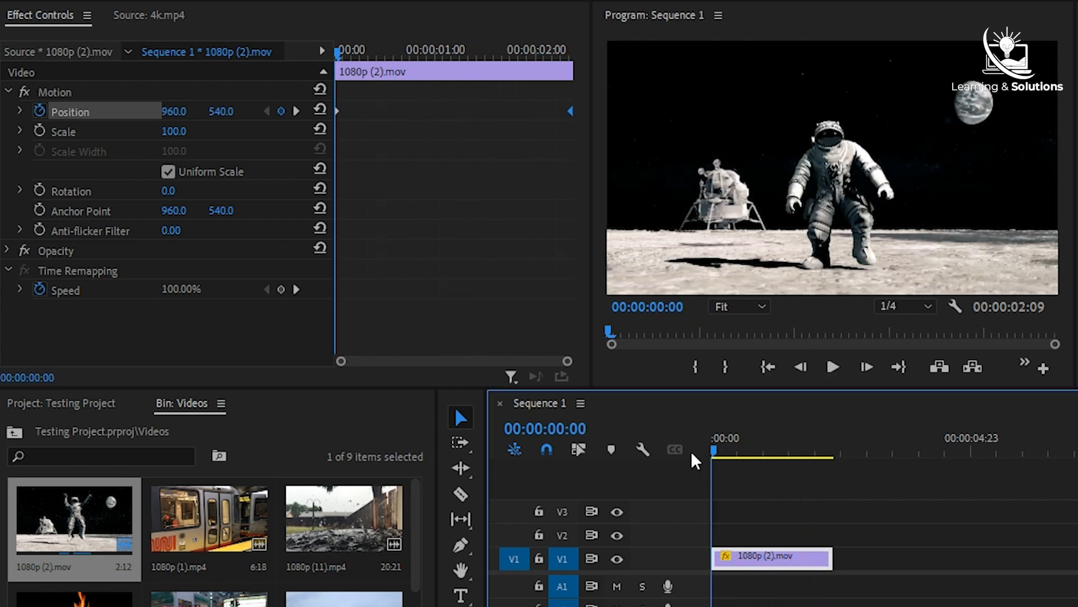
Shift both Position keyframes slightly inward from the clip's ends and set their temporal interpolation to Ease In
left_click_drag(338, 52, 315, 57)
left_click_drag(337, 111, 349, 113)
left_click_drag(570, 112, 344, 133)
right_click(349, 113)
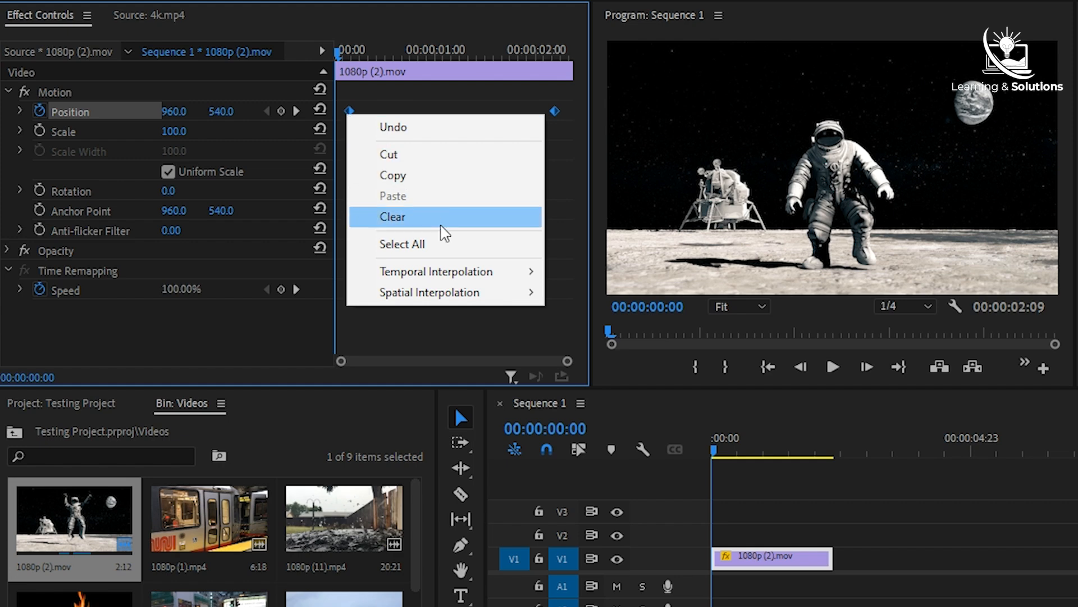
mouse_move(468, 279)
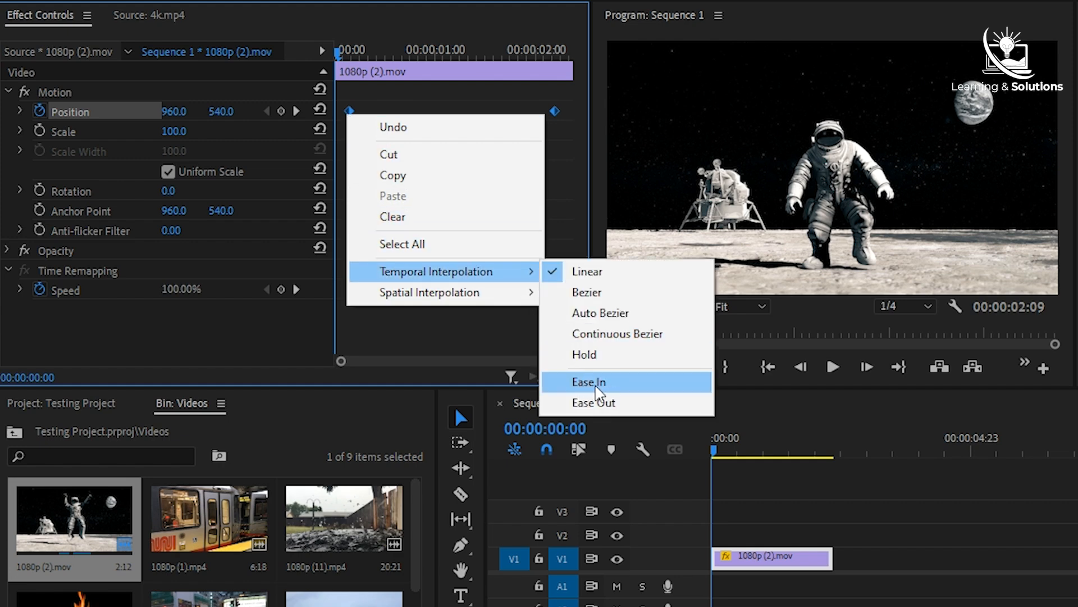
left_click(598, 392)
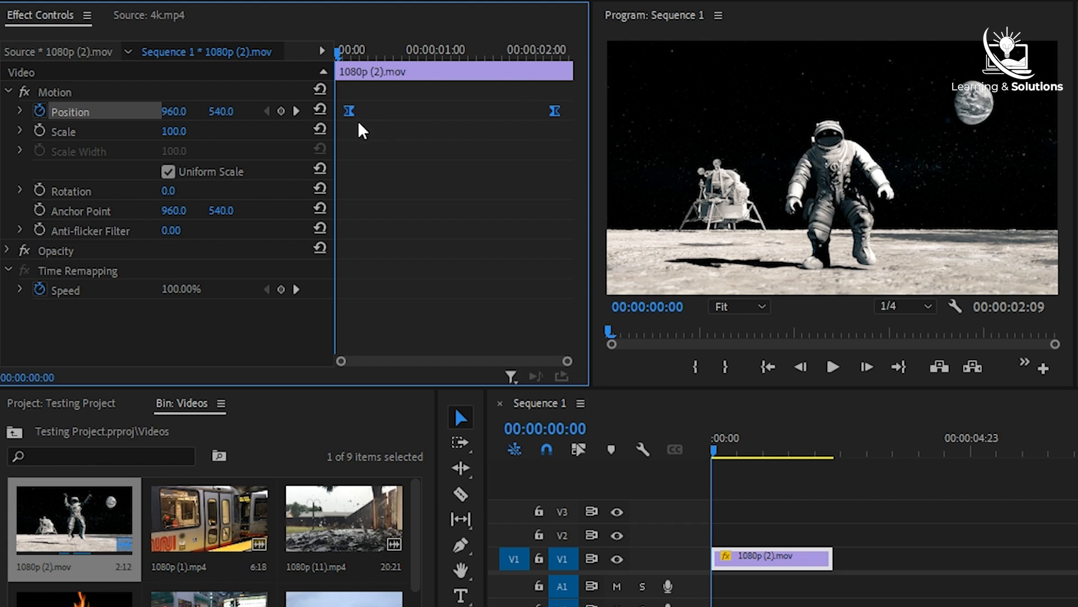
Lengthen the first keyframe's handle and slightly shorten the last one's in the Position velocity graph, and play the result
left_click(21, 112)
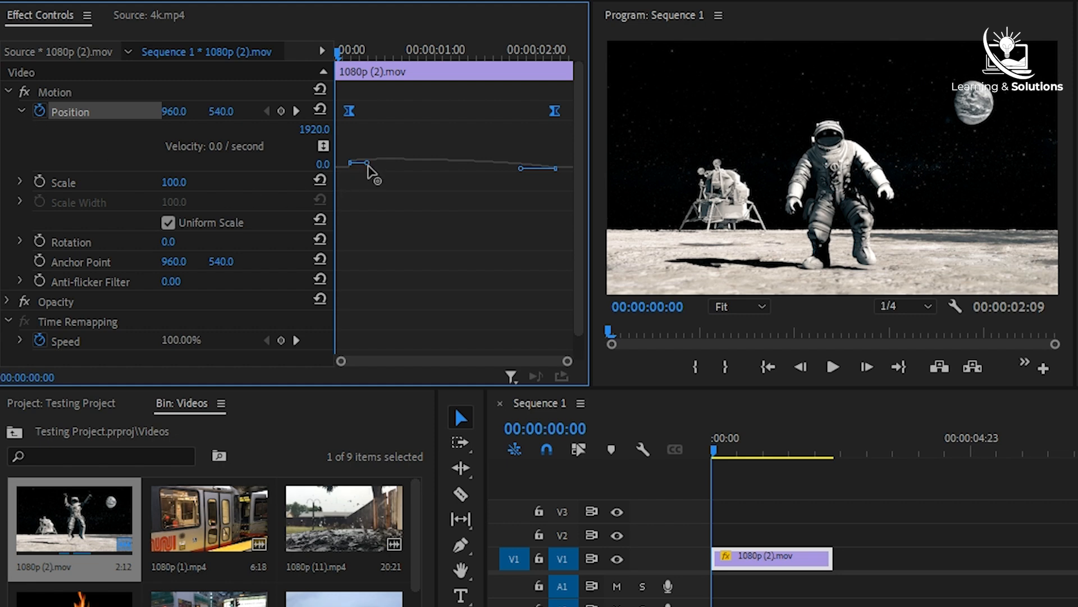
left_click_drag(368, 164, 408, 162)
mouse_move(521, 167)
left_mouse_down()
mouse_move(498, 167)
mouse_move(544, 167)
mouse_move(515, 167)
mouse_move(528, 168)
left_mouse_up()
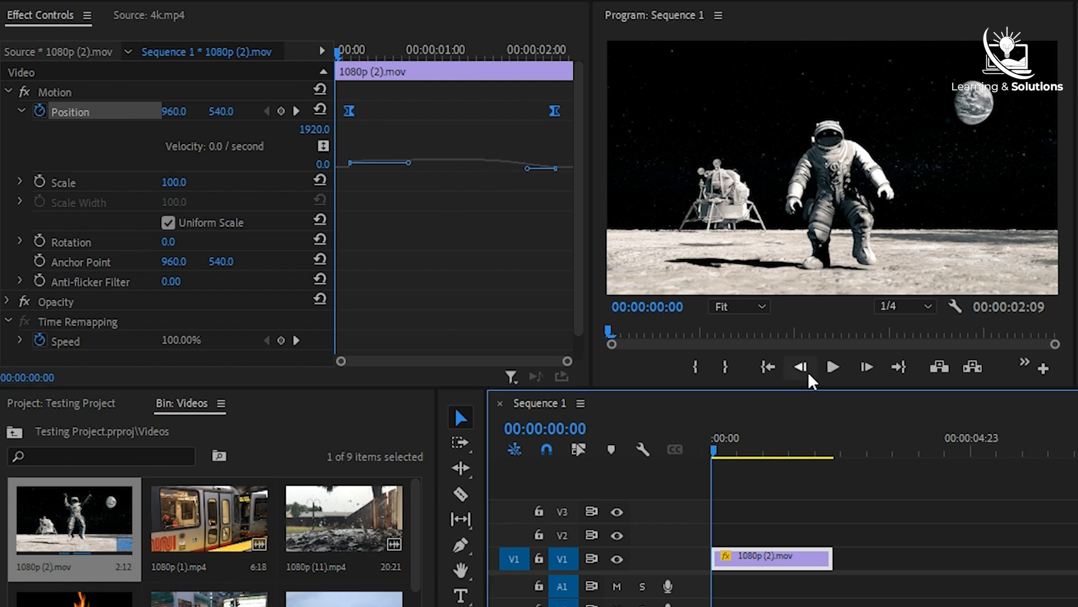
left_click(832, 368)
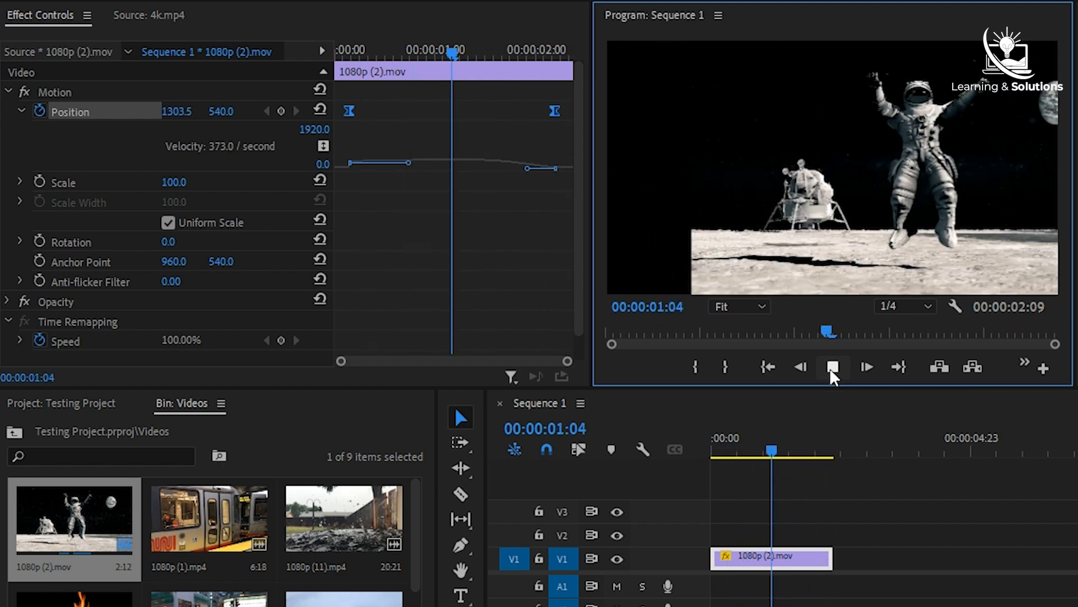
left_click(832, 368)
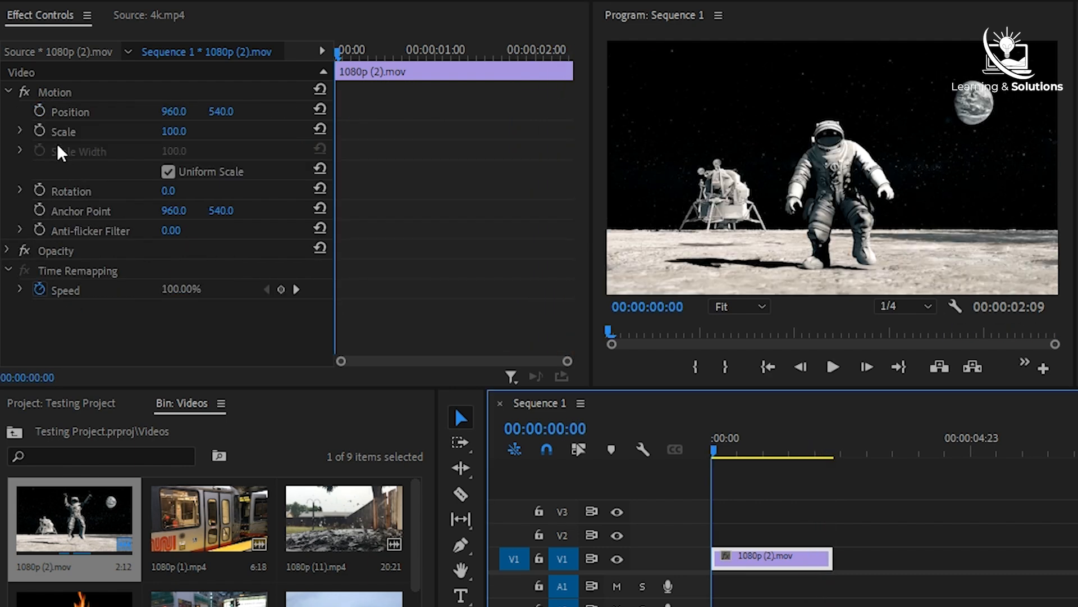
Try animating the astronaut clip's Scale from 100 at its start to 171 at its end, and remove the Scale keyframes
left_click(40, 130)
left_click_drag(348, 68, 569, 69)
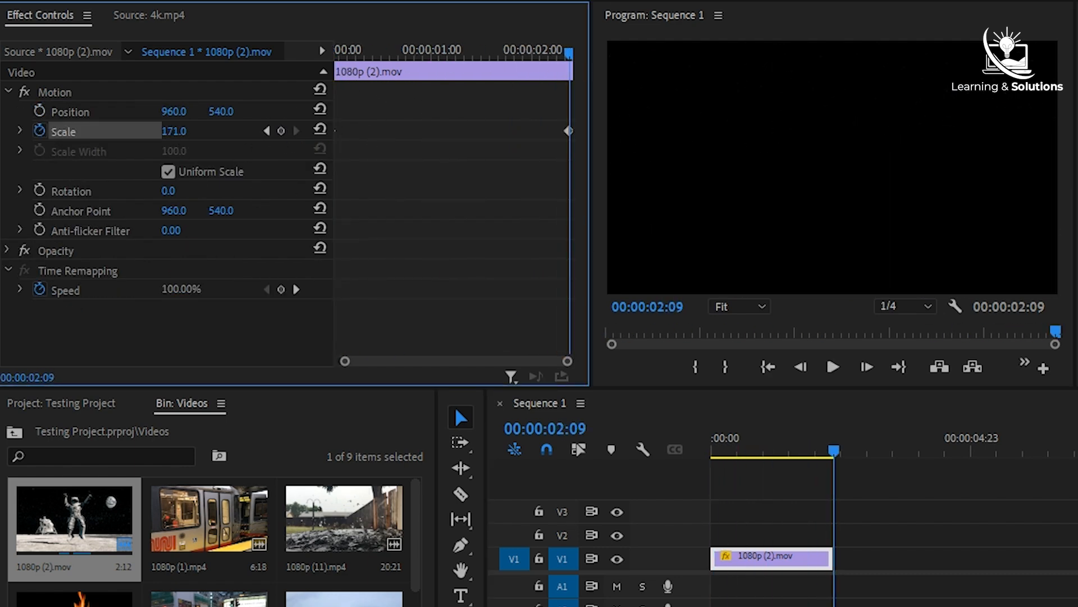
left_click_drag(564, 69, 337, 68)
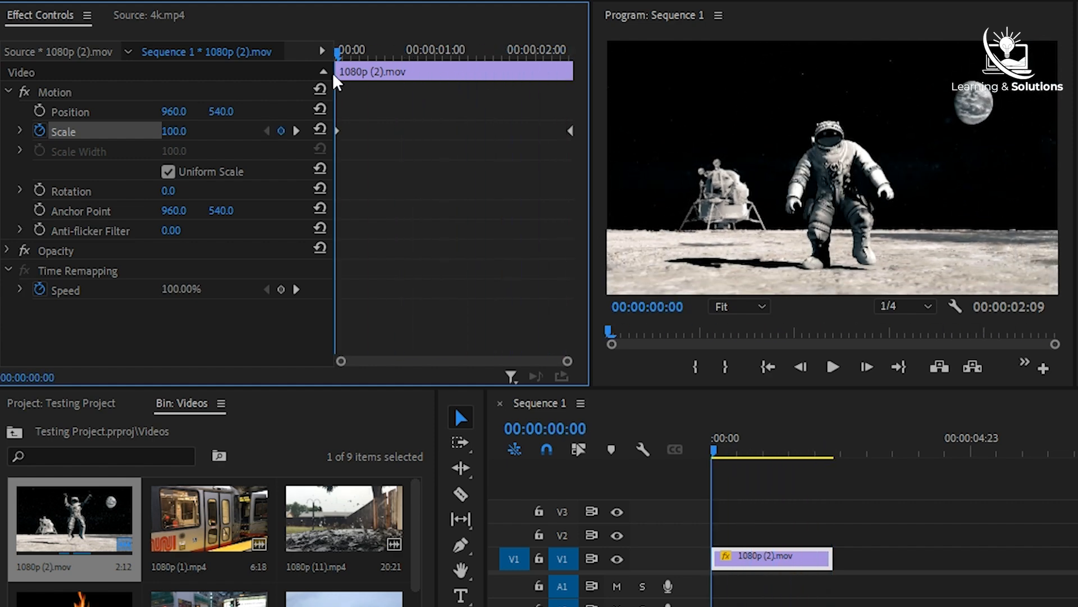
left_click(39, 131)
Try animating the clip's Rotation from 0° to 3x0.0°, shift the last keyframe to the clip's end, and play it
left_click(19, 191)
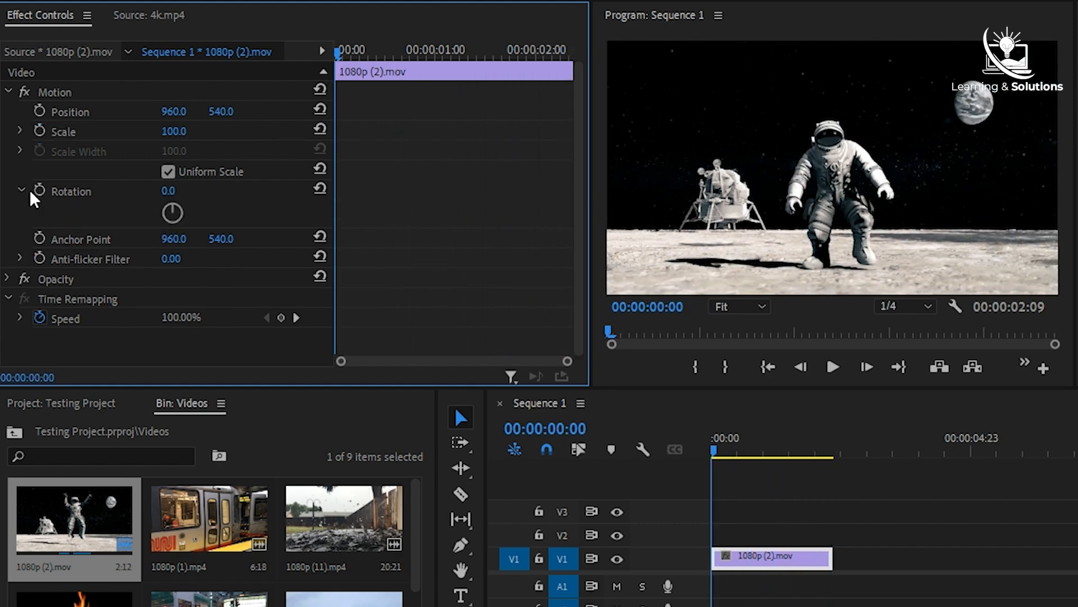
left_click(39, 190)
left_click_drag(340, 57, 565, 62)
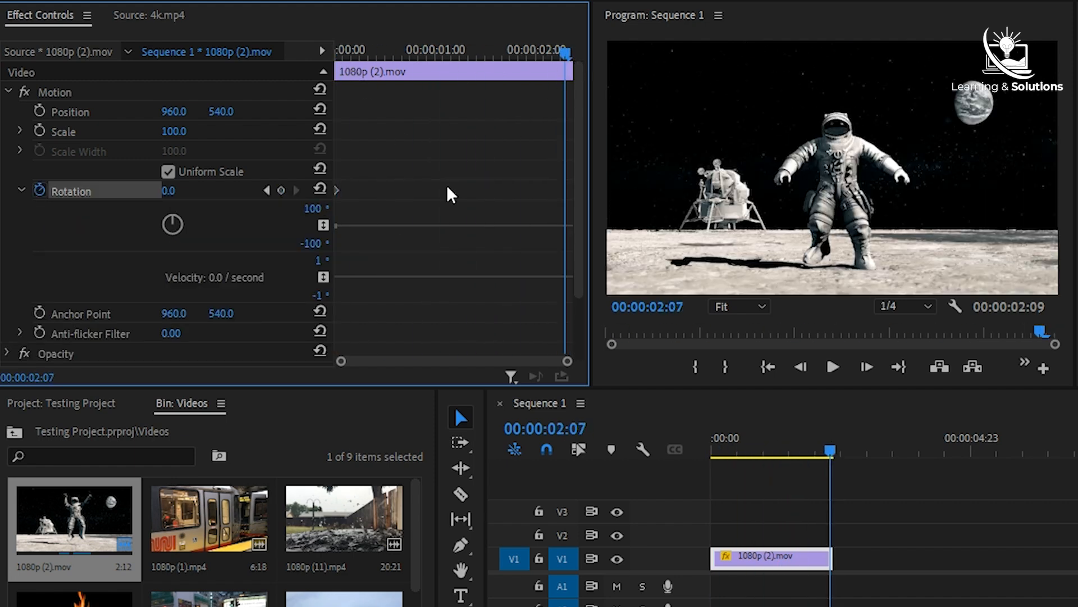
mouse_move(168, 225)
left_mouse_down()
mouse_move(188, 224)
mouse_move(198, 244)
mouse_move(169, 199)
mouse_move(207, 230)
mouse_move(155, 237)
mouse_move(179, 208)
mouse_move(200, 244)
mouse_move(164, 212)
mouse_move(176, 212)
left_mouse_up()
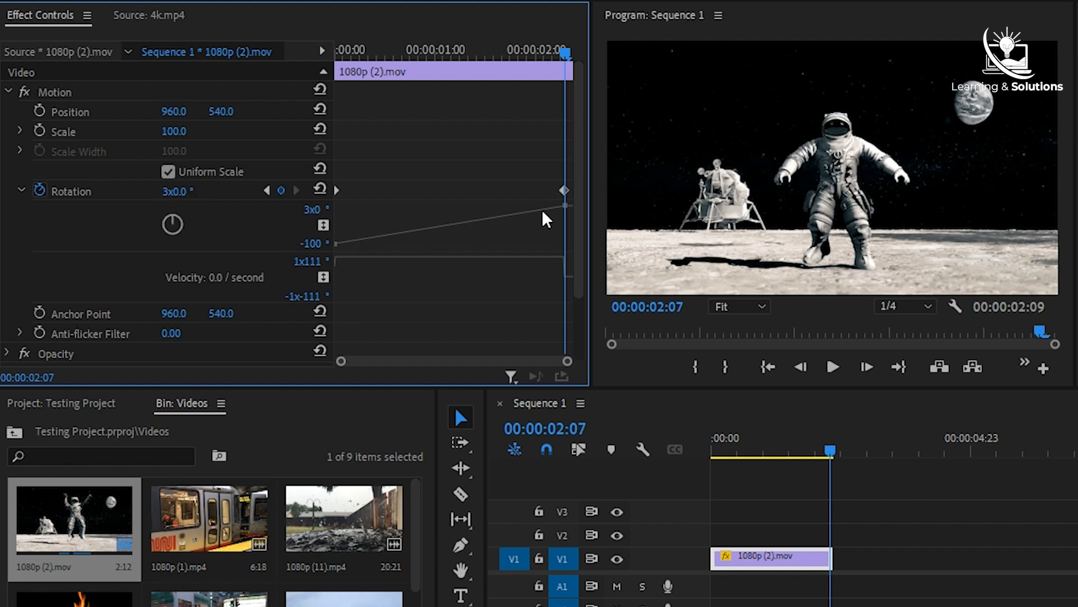
left_click_drag(570, 200, 587, 196)
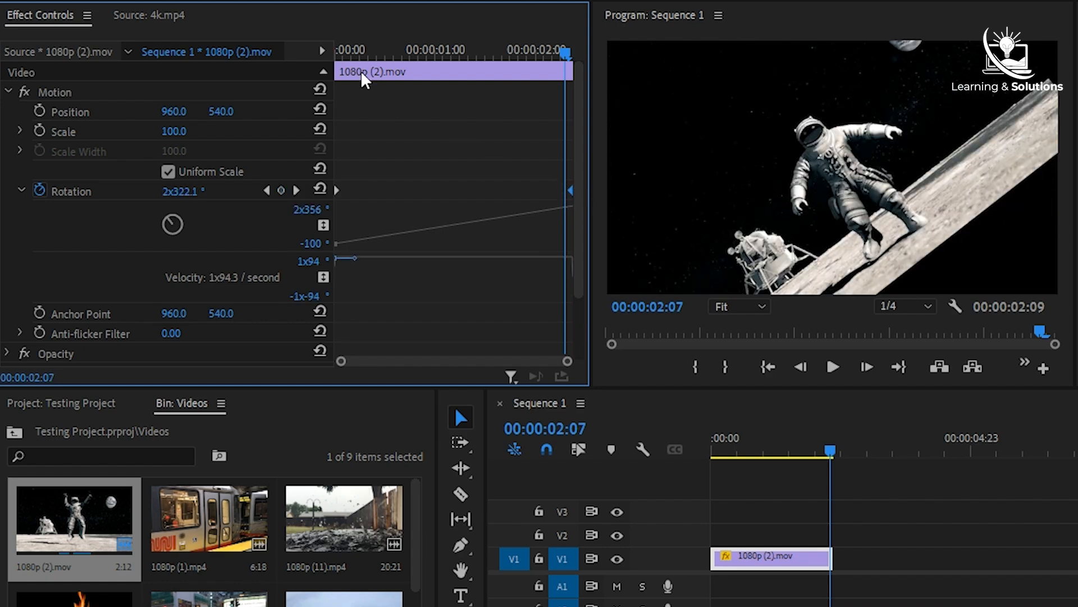
left_click_drag(358, 53, 311, 54)
left_click(833, 366)
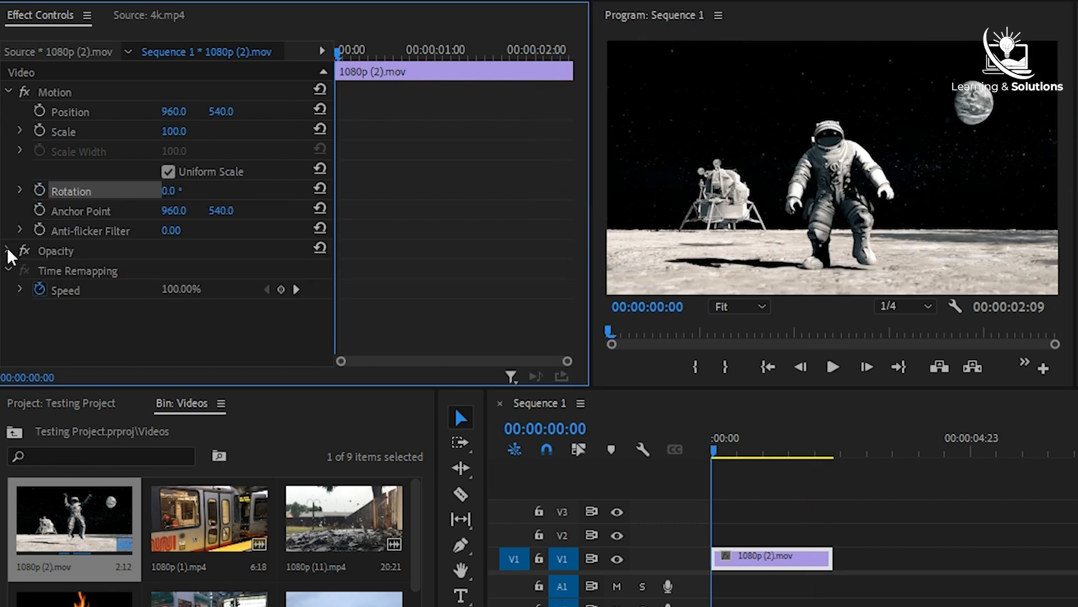
Try fading the astronaut clip with Opacity keyframes of 100% at its start and 0% at its end, and play the fade
left_click(8, 251)
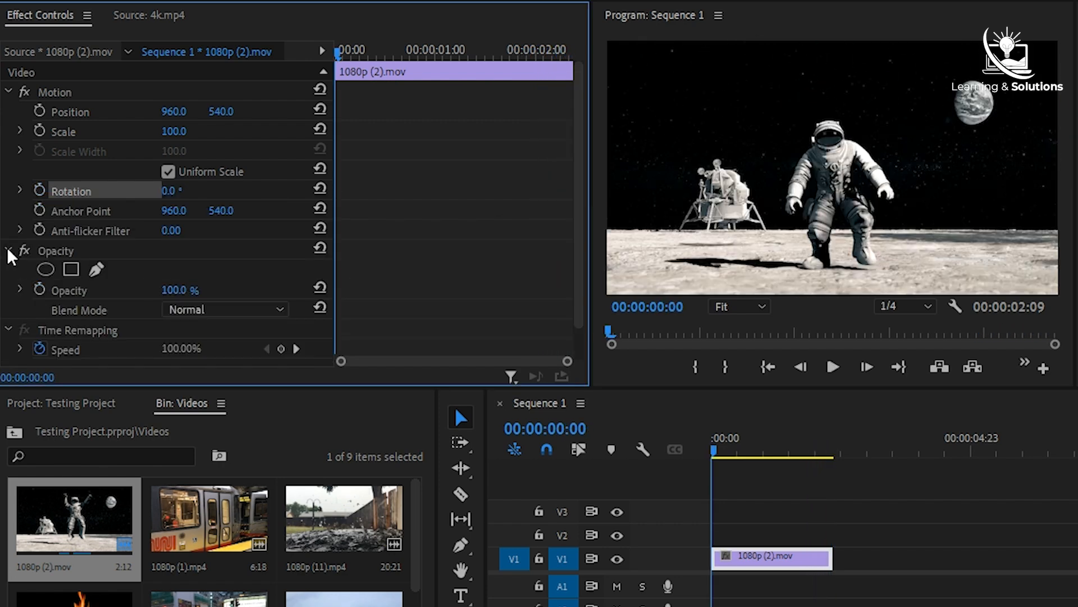
left_click(40, 290)
key("End")
left_click_drag(196, 289, 135, 290)
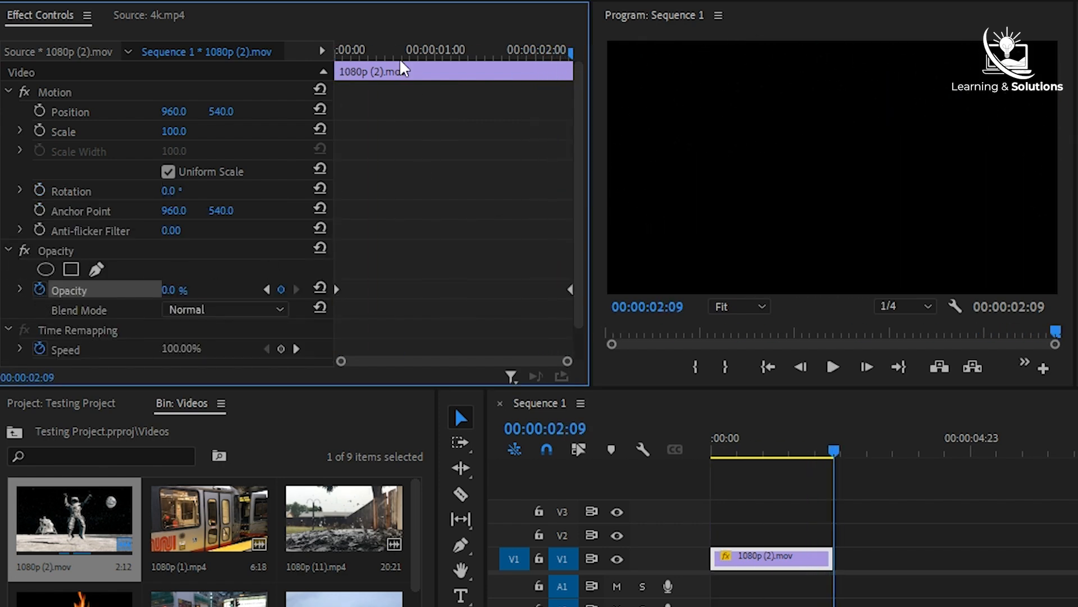
key("Home")
key("space")
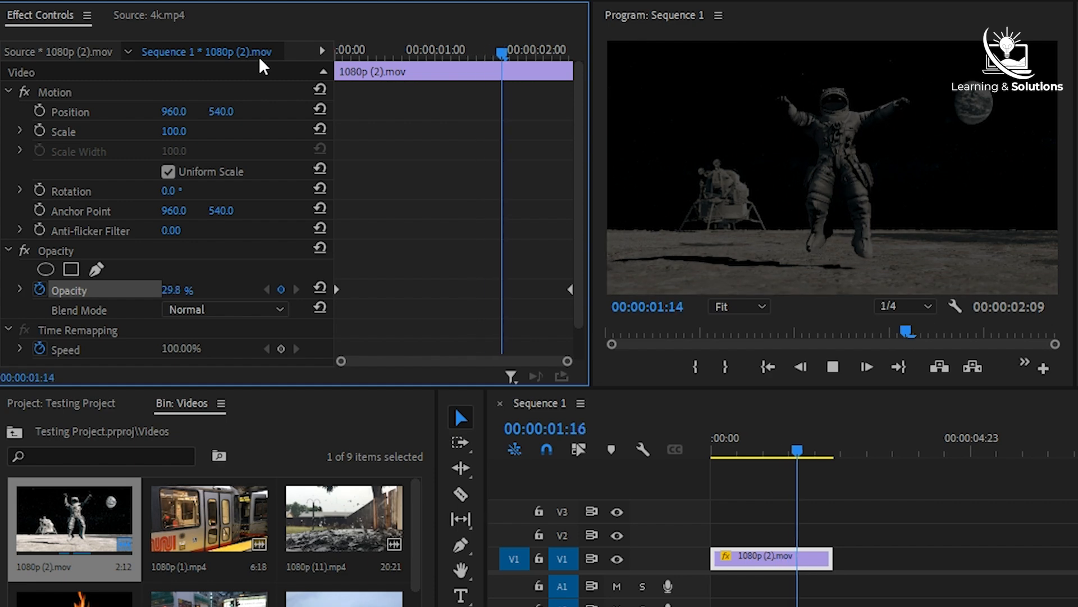
key("space")
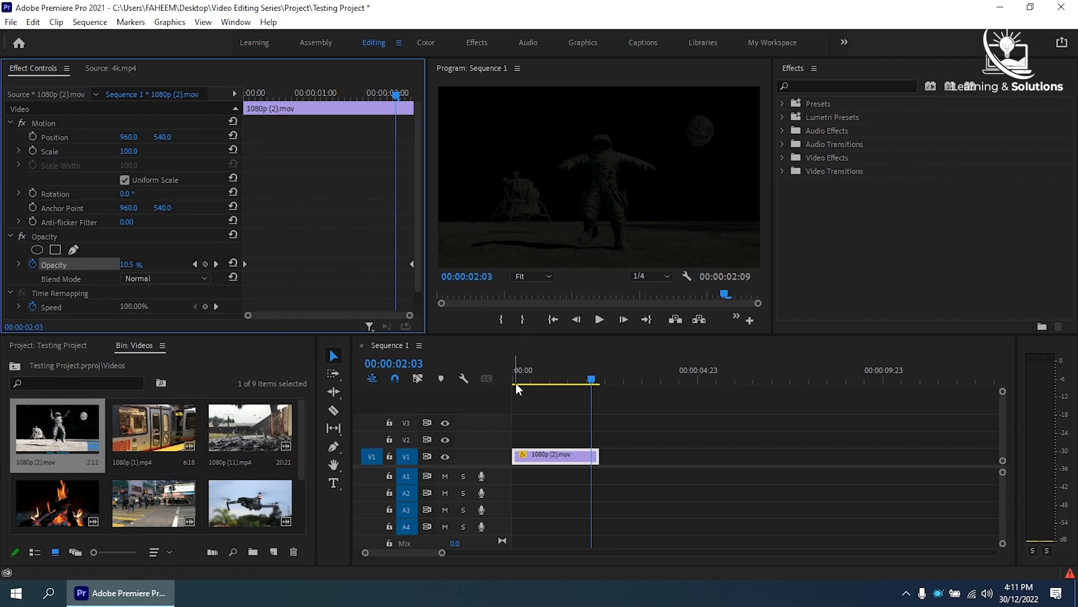
Delete all Opacity keyframes of the astronaut clip at 100% opacity and select its Time Remapping effect
key("Home")
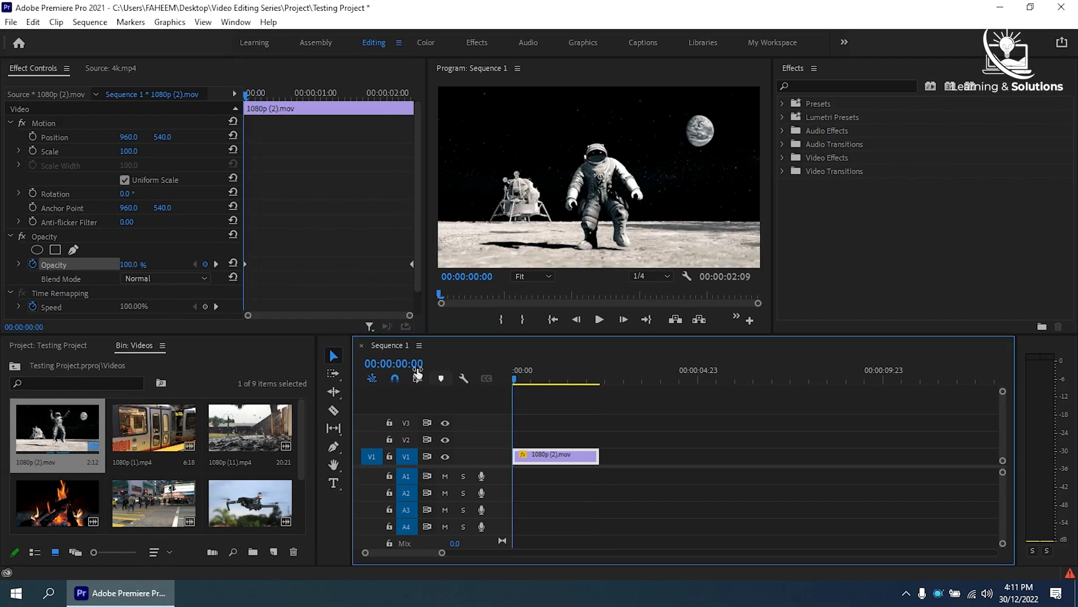
left_click(33, 264)
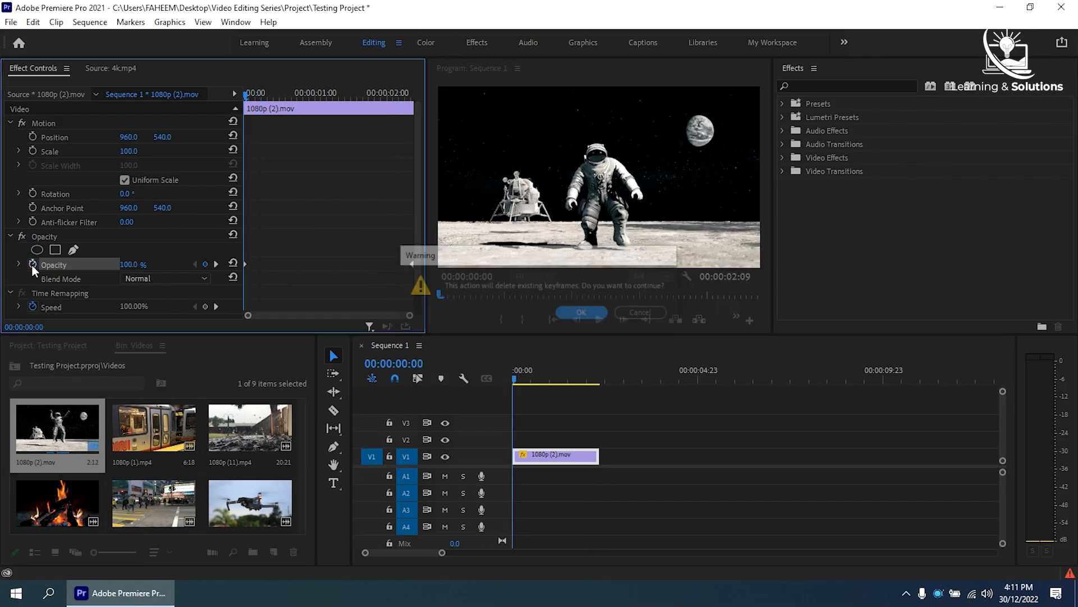
left_click(582, 313)
left_click_drag(415, 177, 417, 219)
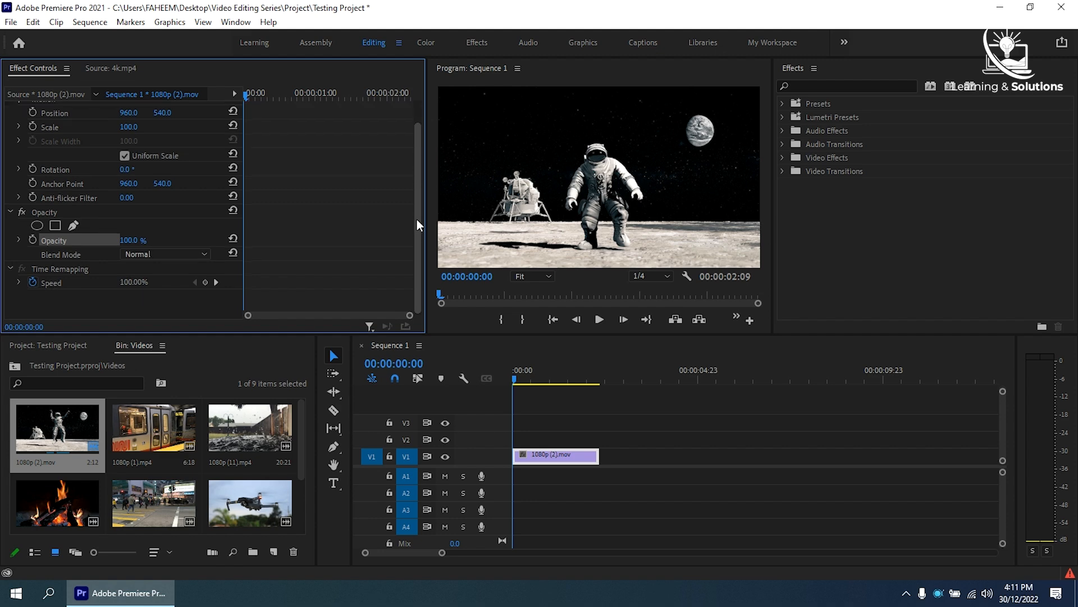
left_click(56, 268)
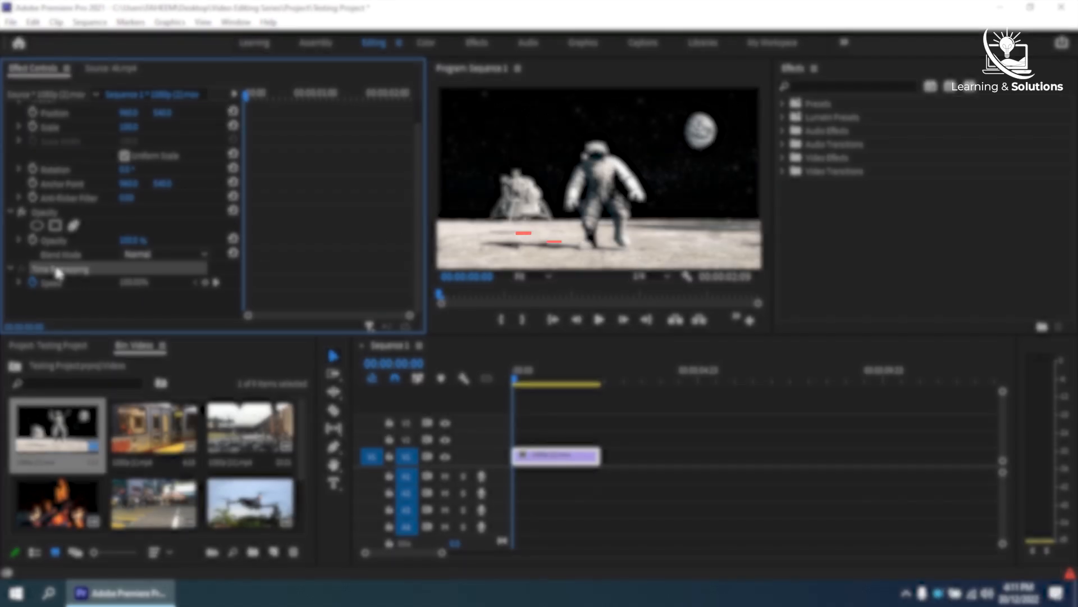